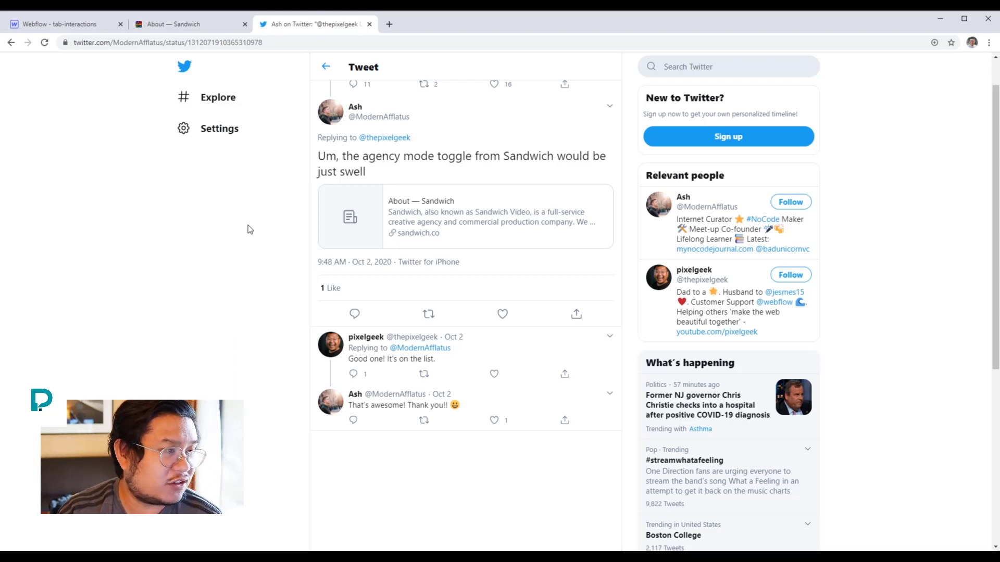
- Switch from the Twitter thread to the 'About — Sandwich' tab with team photos
left_click(206, 29)
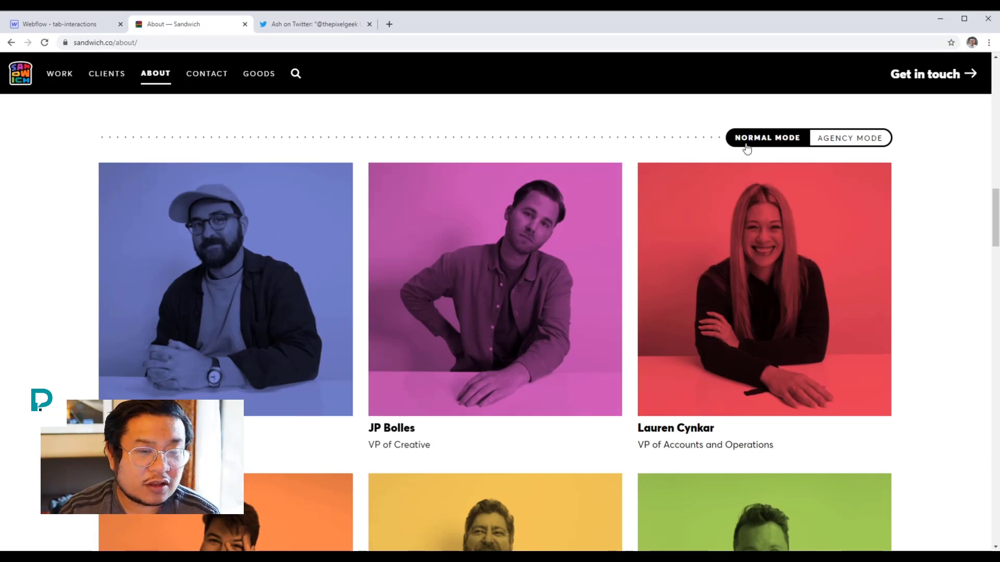
left_click(844, 140)
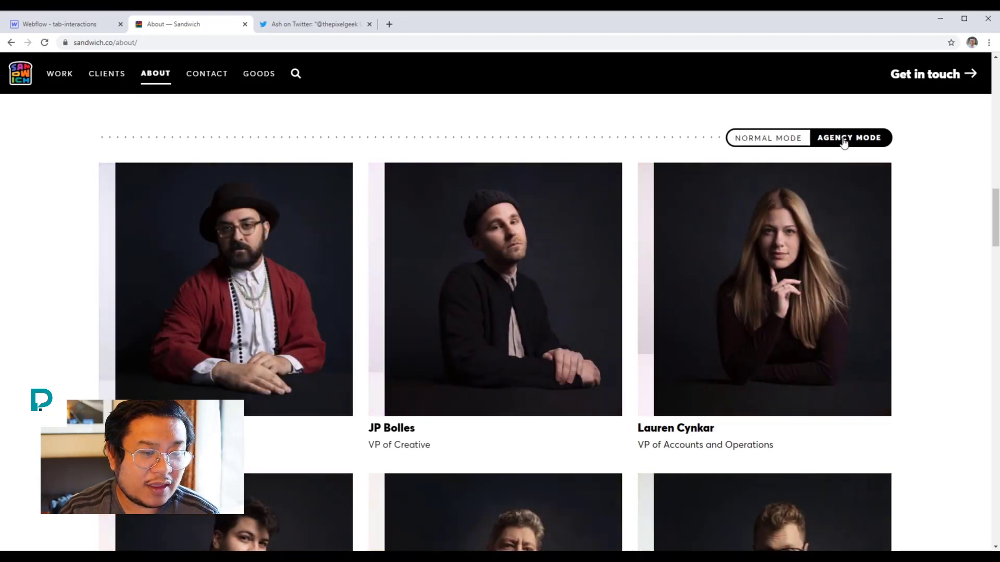
left_click(780, 138)
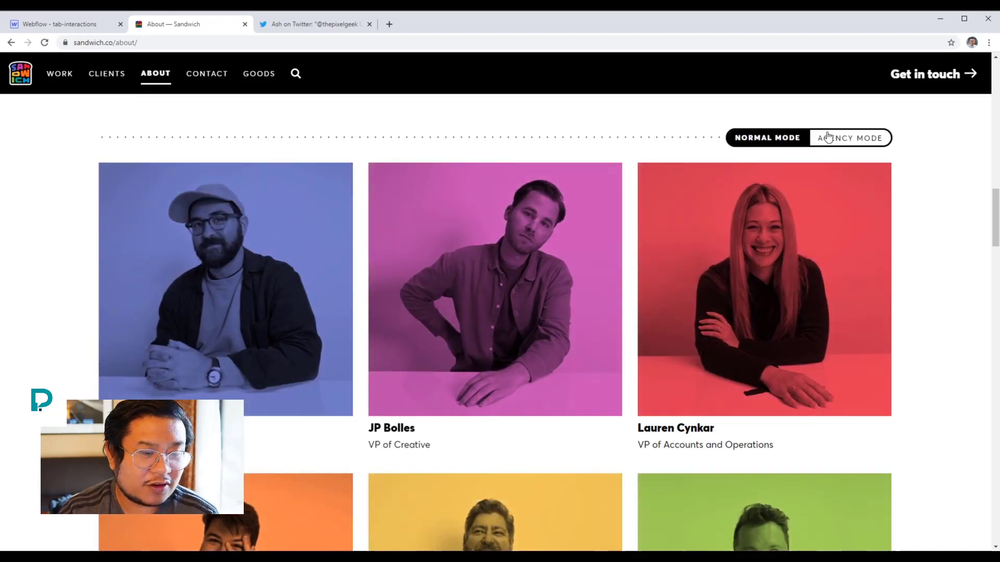
left_click(850, 139)
left_click(779, 138)
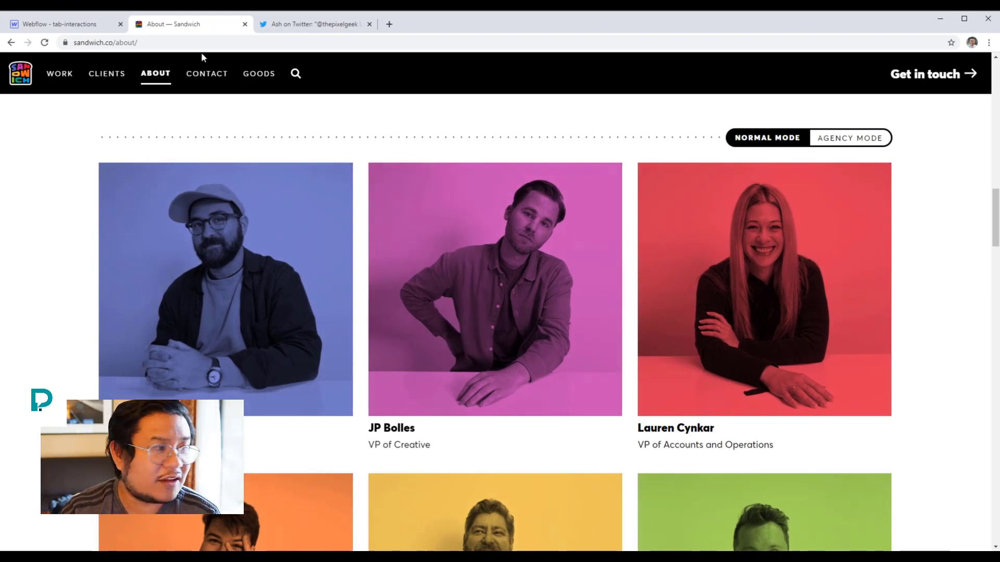
- In the Webflow project, place a Div Block inside the Hero section's container
left_click(94, 28)
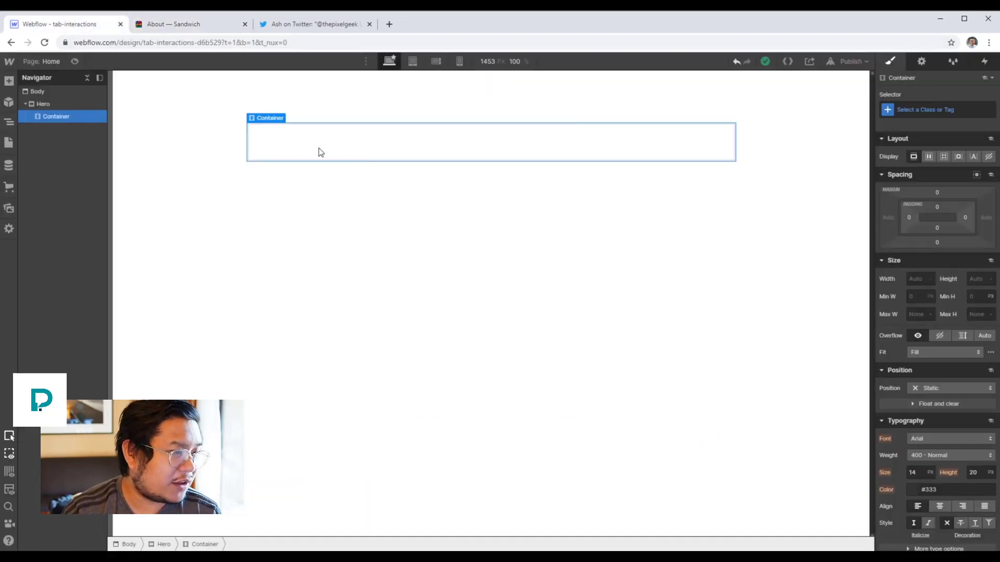
left_click(299, 96)
left_click(342, 156)
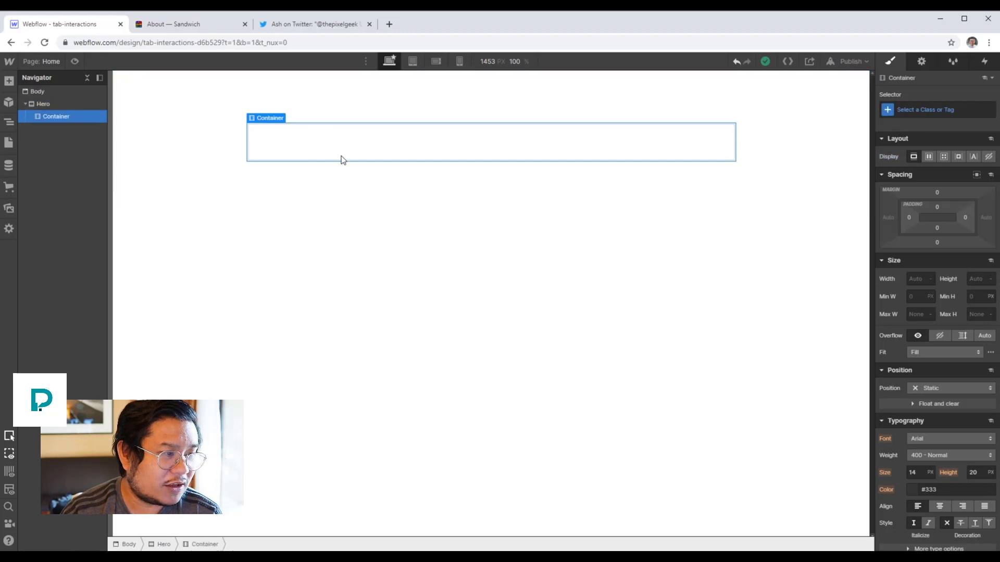
key("a")
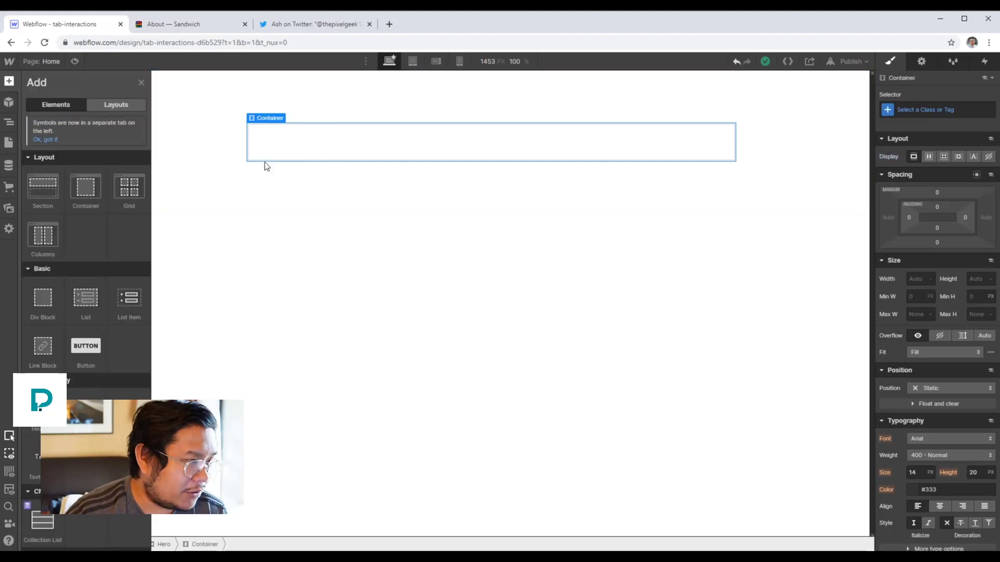
left_click_drag(43, 298, 377, 166)
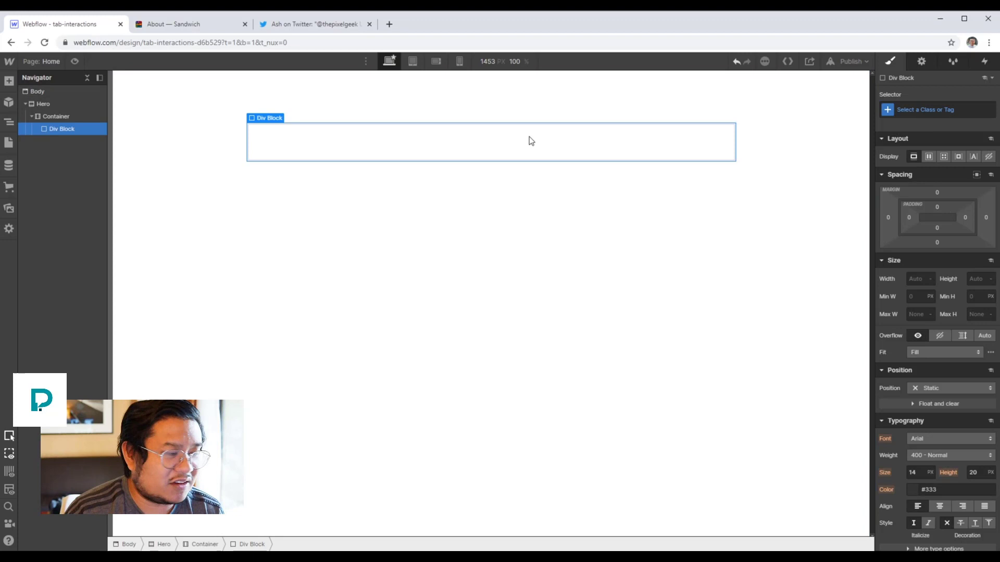
- Add a button to the div block, duplicate it, and give the copy a 17 px left margin
key("a")
left_click_drag(85, 346, 289, 136)
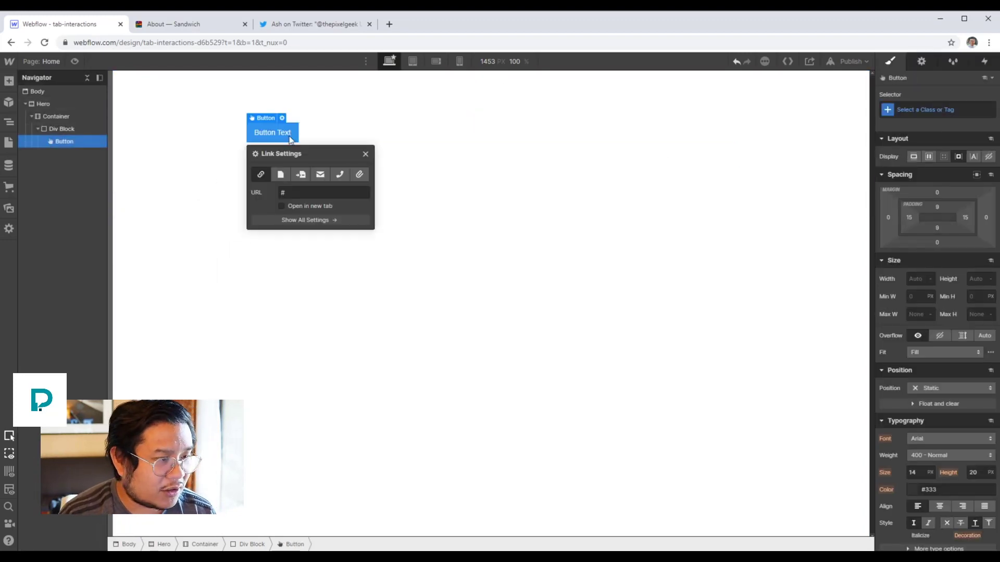
key("ctrl+c")
key("ctrl+v")
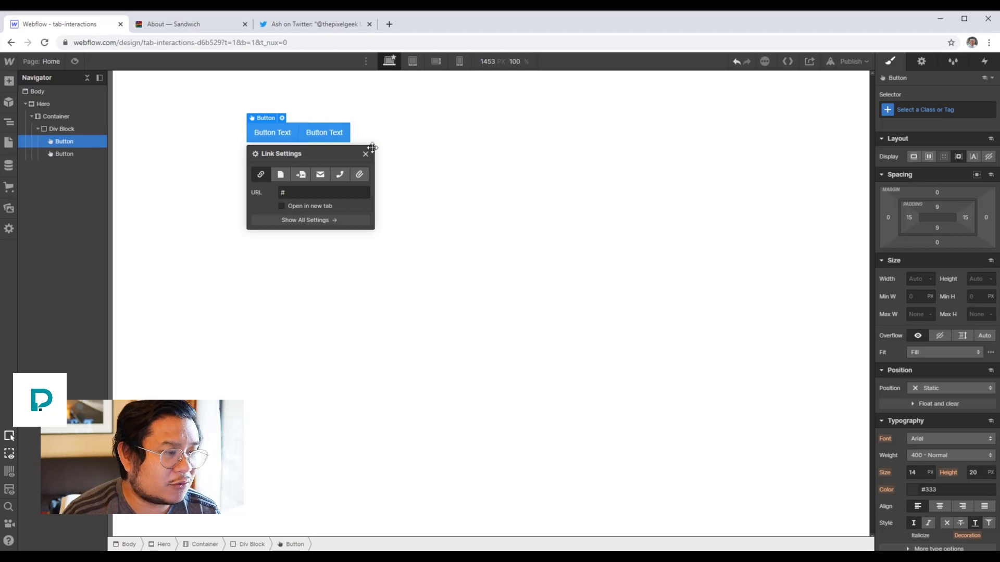
left_click(365, 154)
left_click(305, 142)
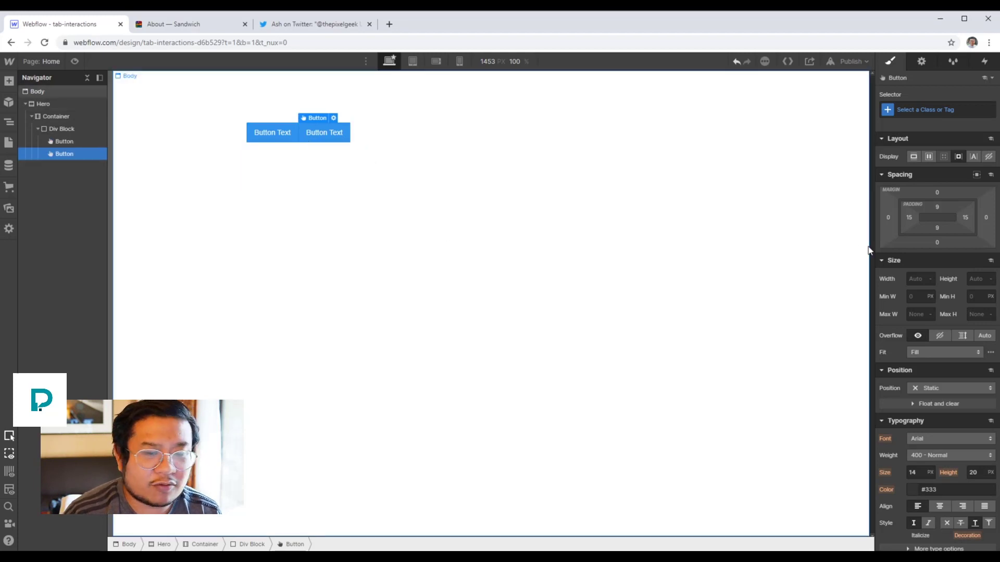
left_click_drag(888, 218, 877, 217)
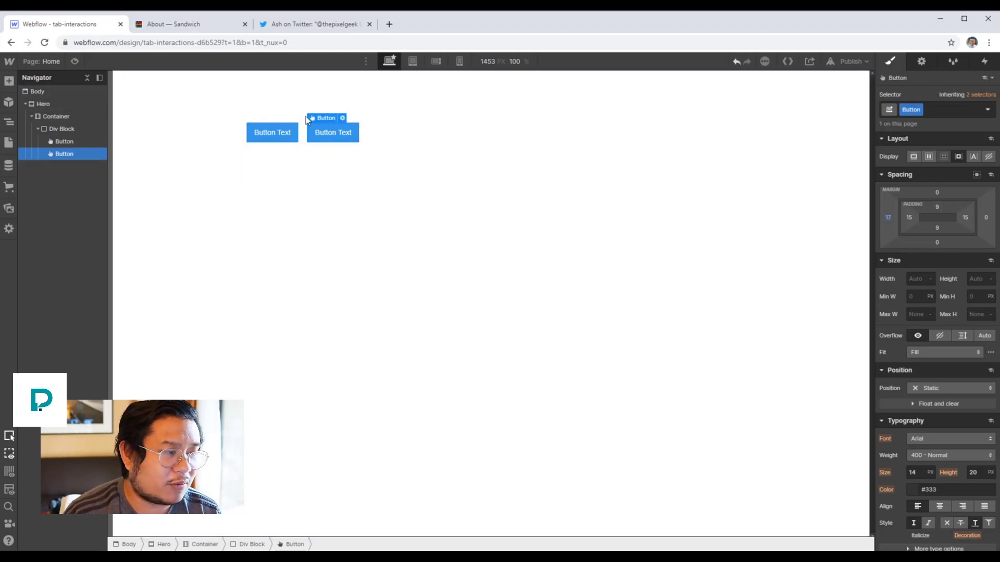
- Rename the two buttons to 'Button 1' and 'Button 2'
double_click(261, 132)
key("ctrl+a")
type("Button 1")
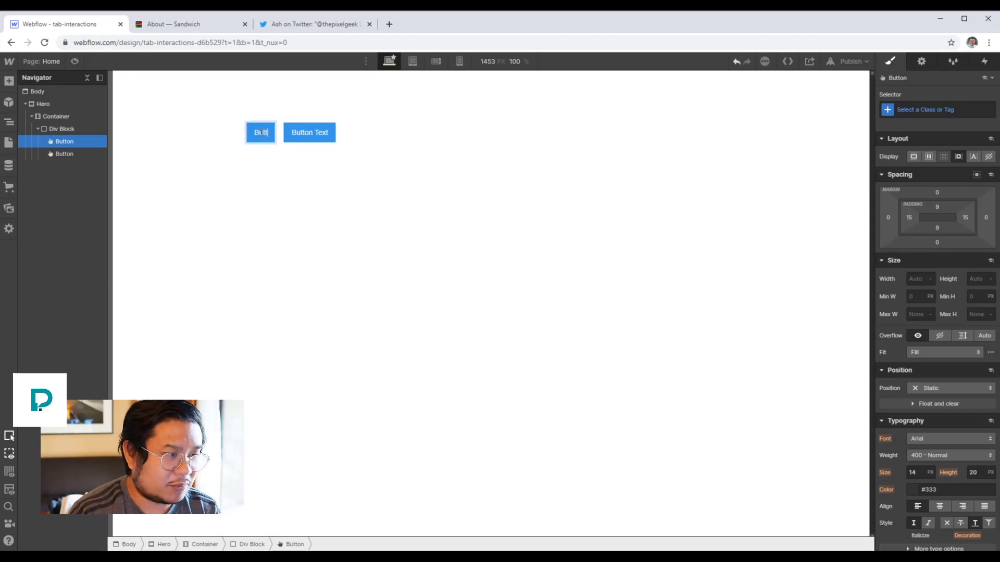
left_click(323, 139)
double_click(323, 134)
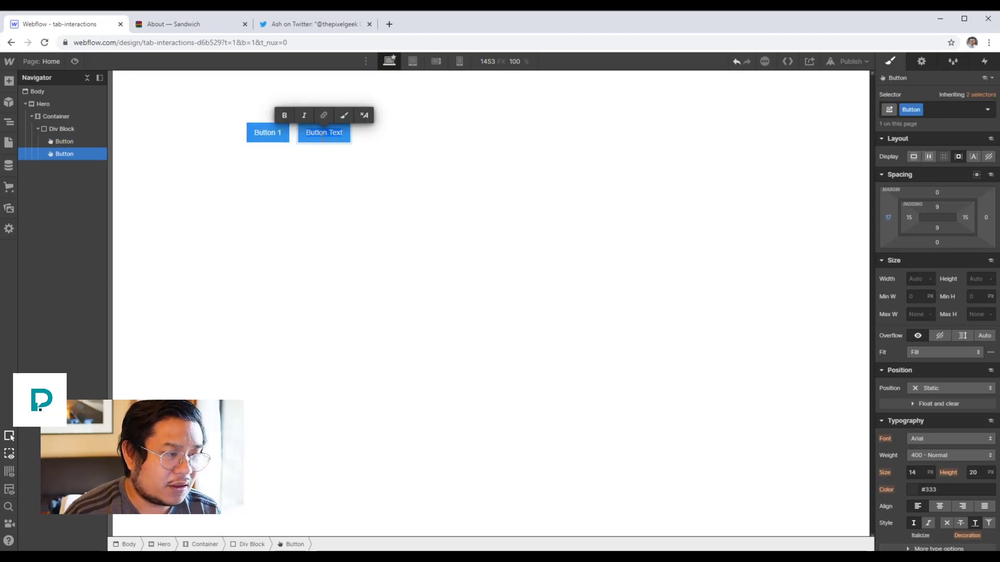
key("ctrl+a")
type("Button 2")
key("Escape")
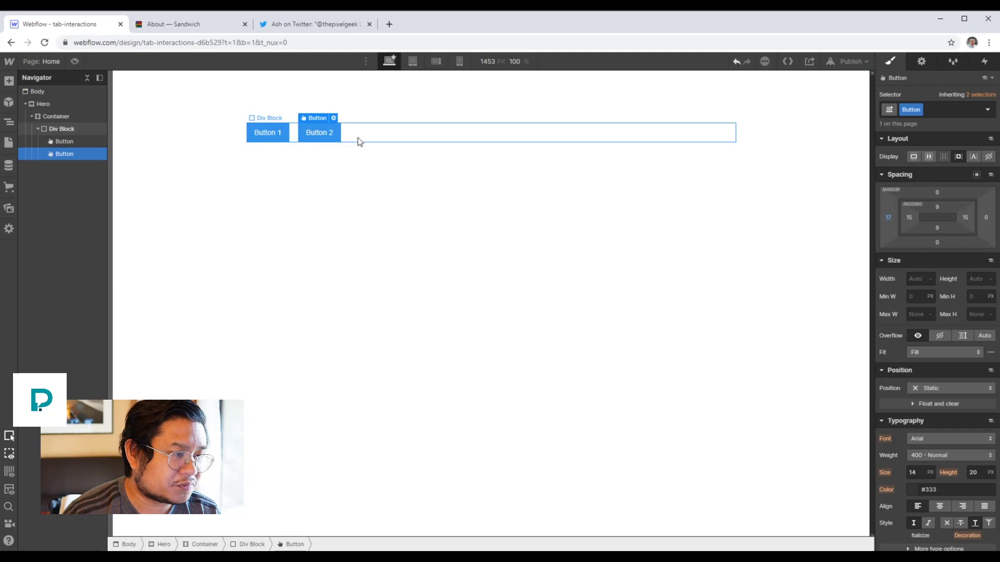
left_click(357, 140)
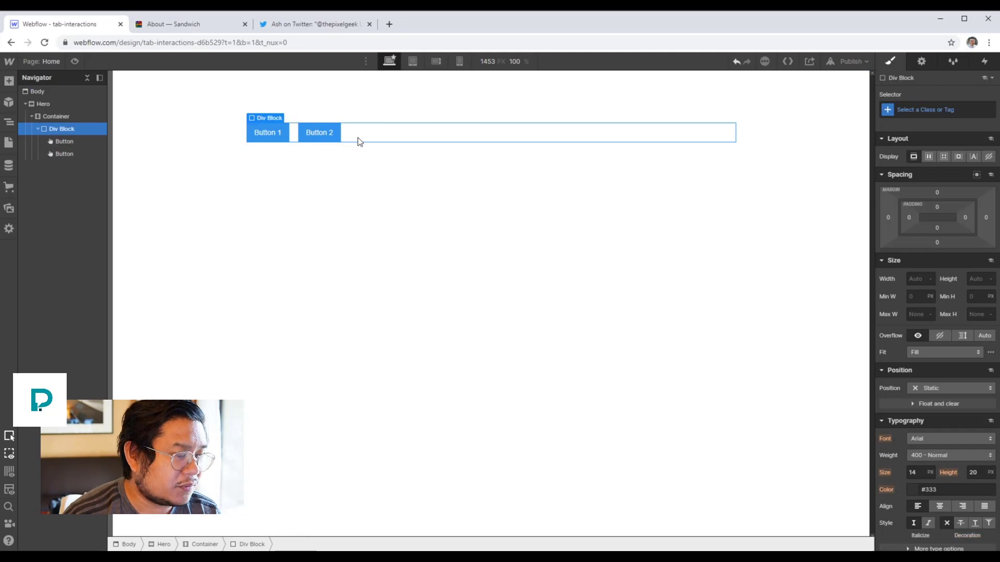
- Insert a Grid into the container using the quick-find search for 'grid'
left_click(38, 129)
left_click(60, 116)
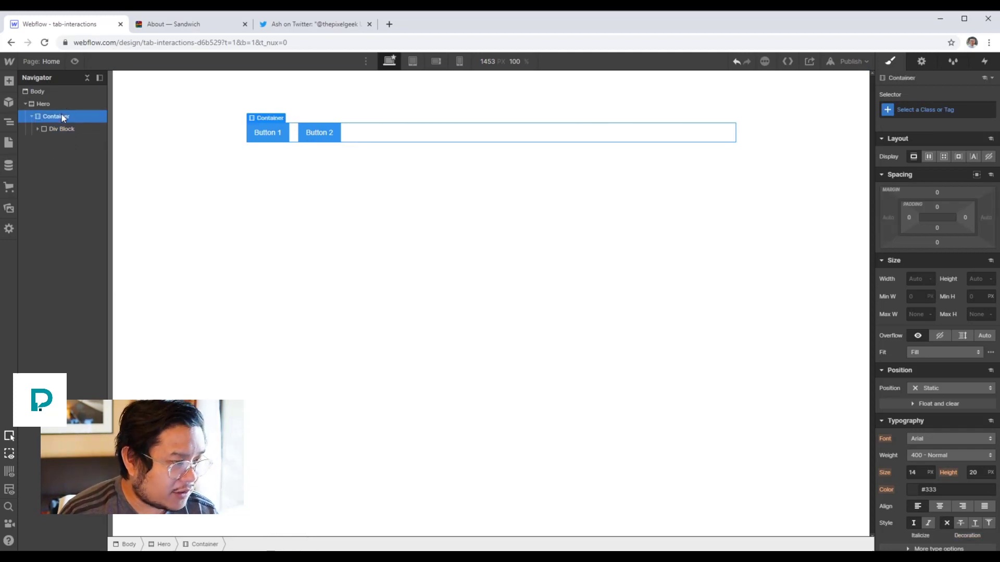
key("ctrl+e")
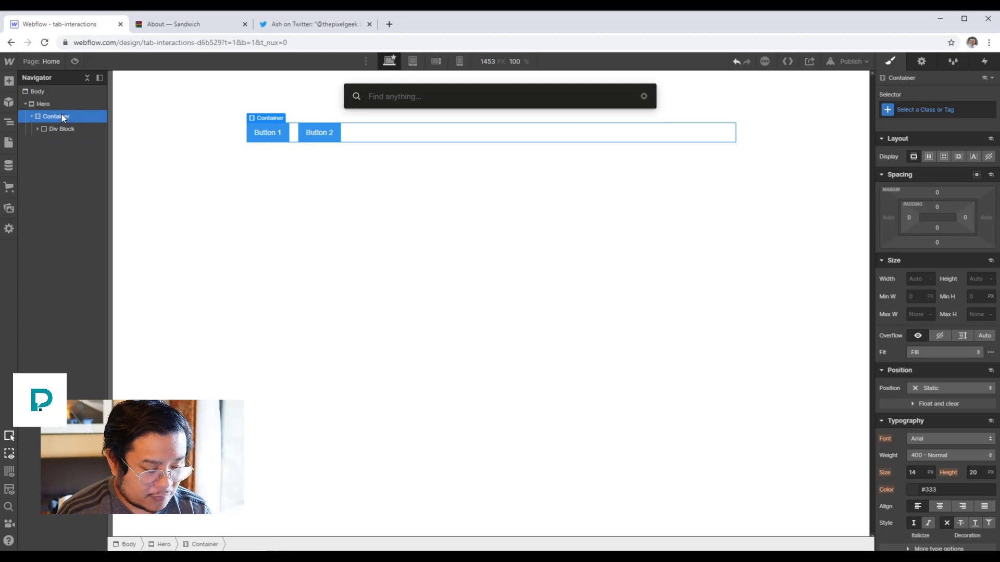
type("grid")
key("Return")
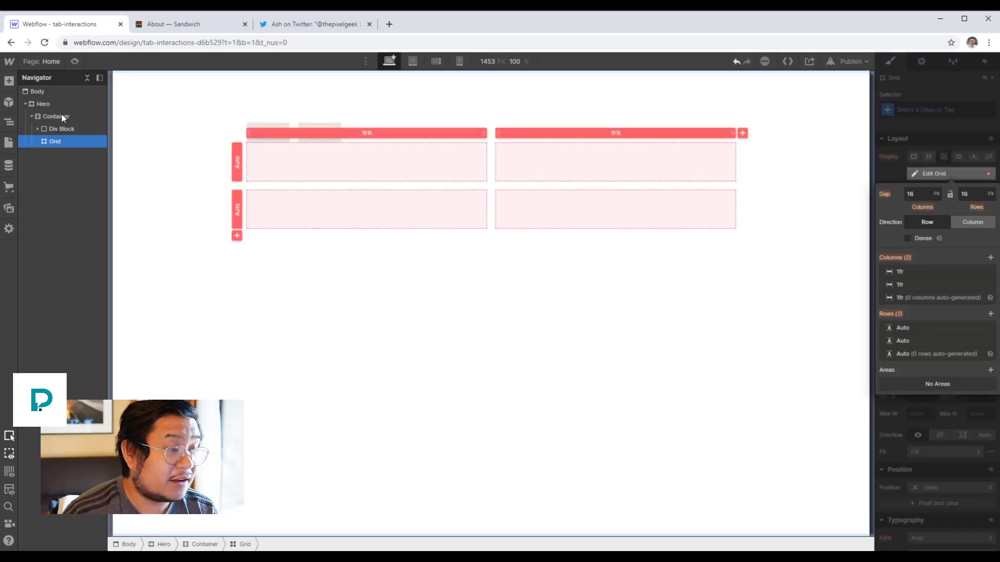
- Make the grid three columns in a single row and give it a 49 px top margin
left_click(743, 134)
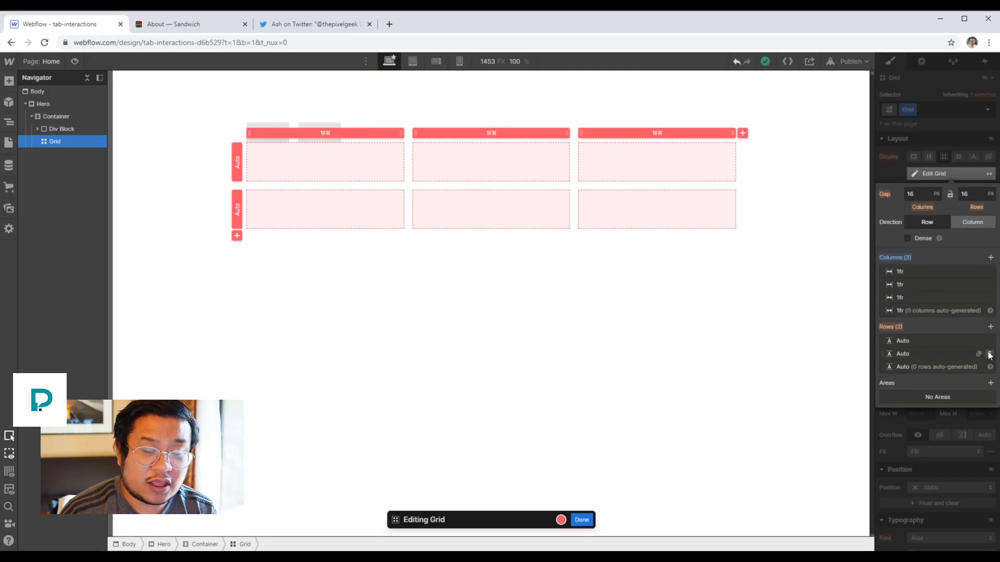
left_click(990, 354)
left_click(581, 520)
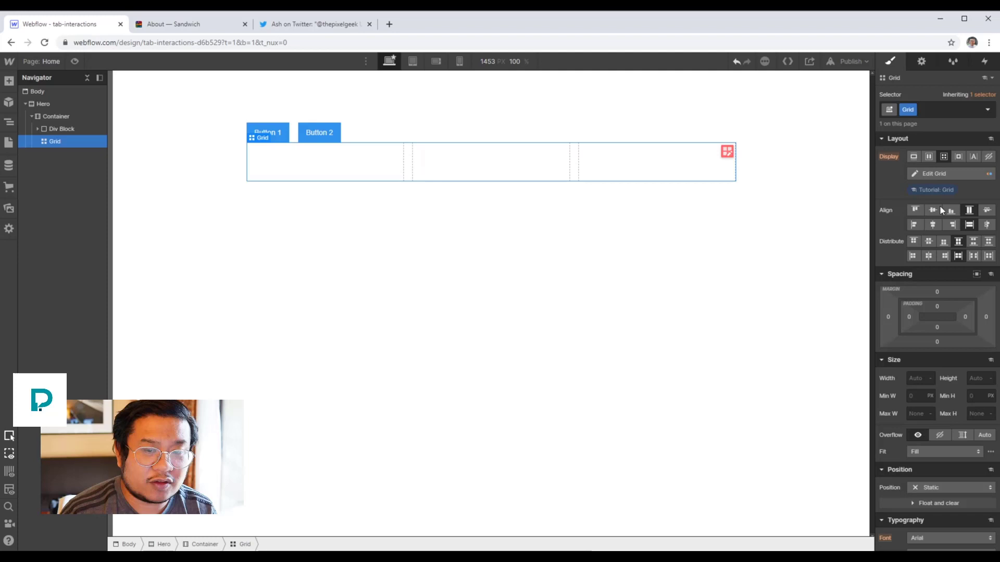
left_click_drag(937, 292, 935, 264)
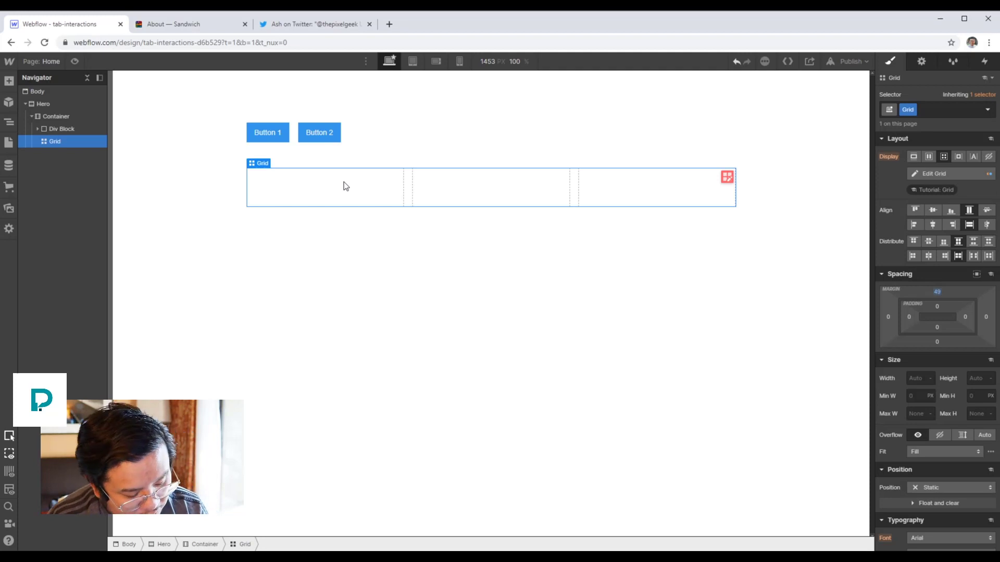
- Insert a Div Block into the grid's first cell and give it the class 'card'
key("ctrl+e")
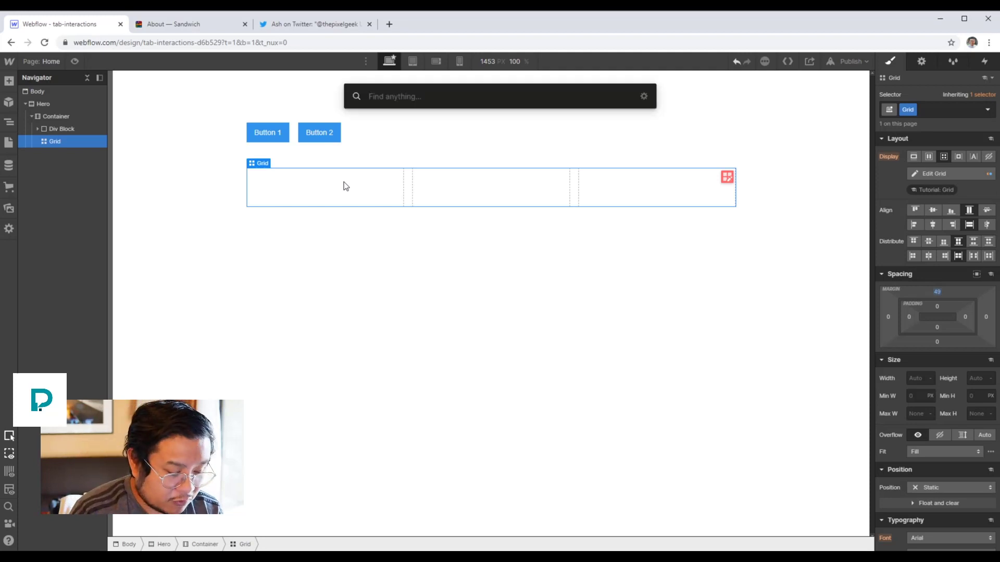
type("div")
key("Return")
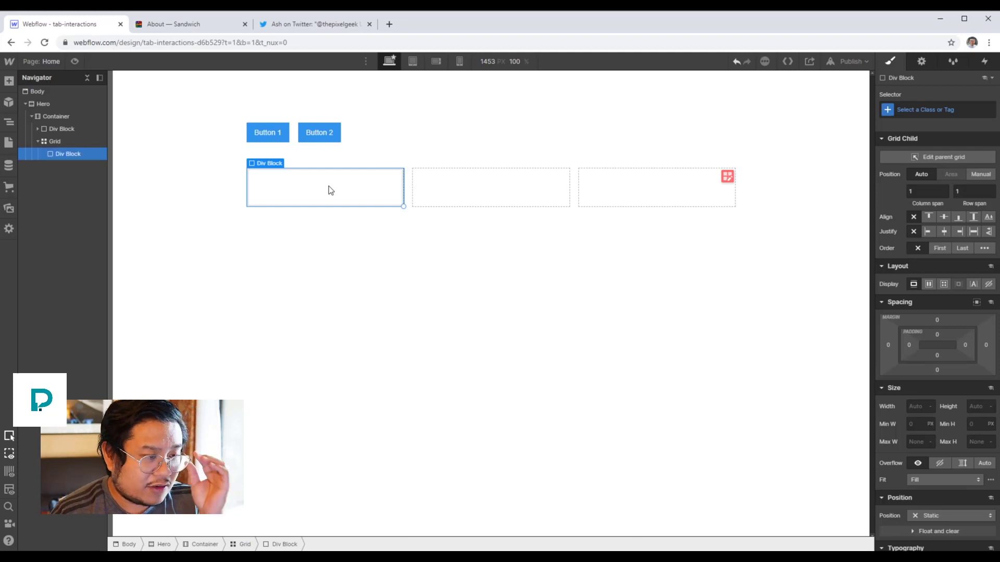
left_click(917, 110)
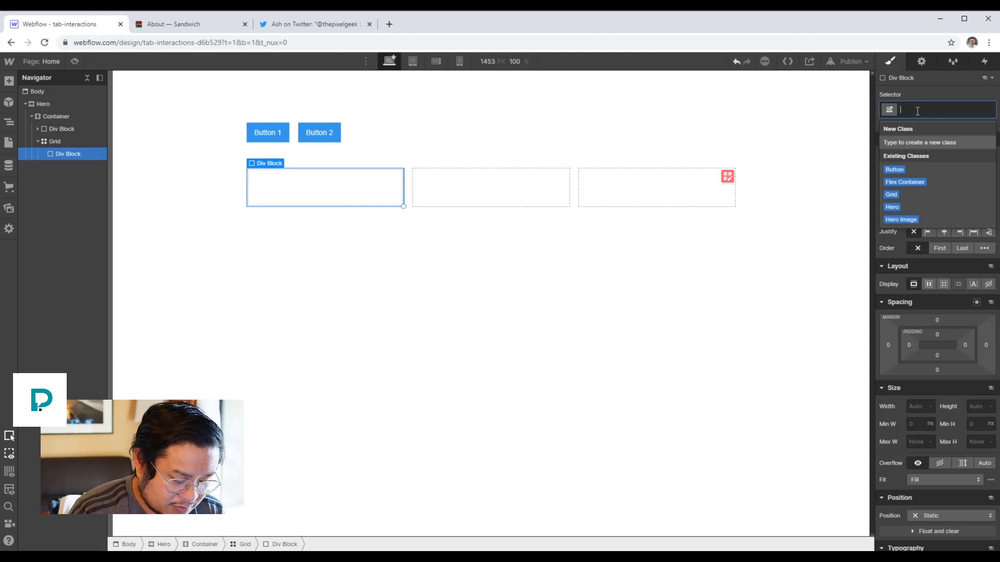
type("card")
key("Return")
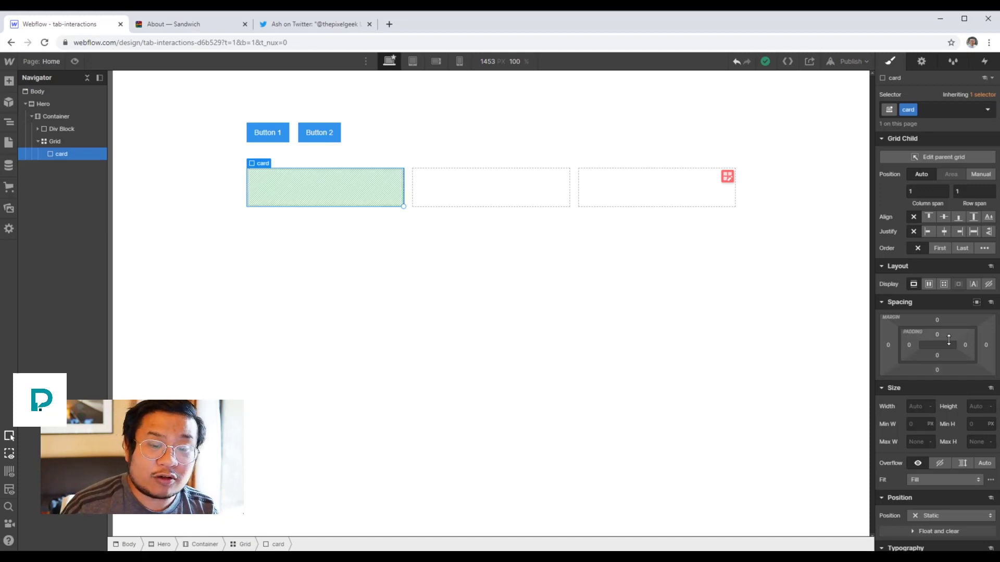
- Set the card to overflow hidden, 250 px height, and Relative position
scroll(938, 381, "down", 1)
left_click(939, 408)
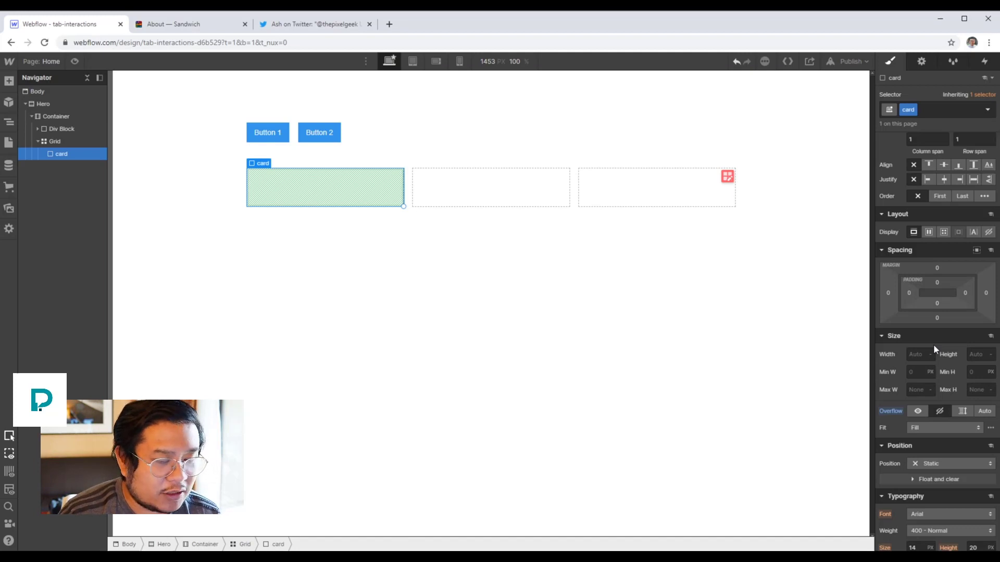
left_click(982, 355)
type("250")
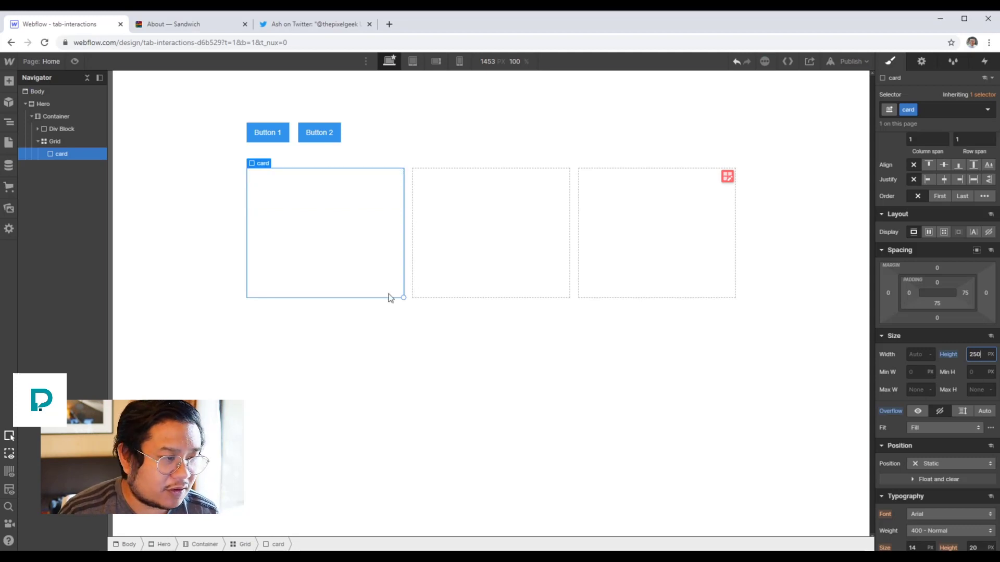
left_click(359, 284)
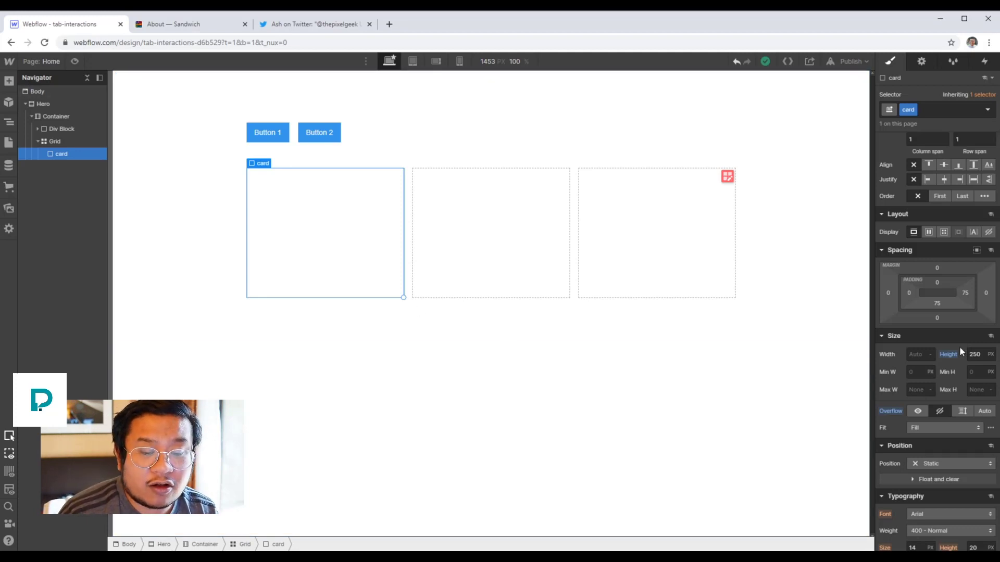
scroll(959, 346, "down", 3)
left_click(950, 361)
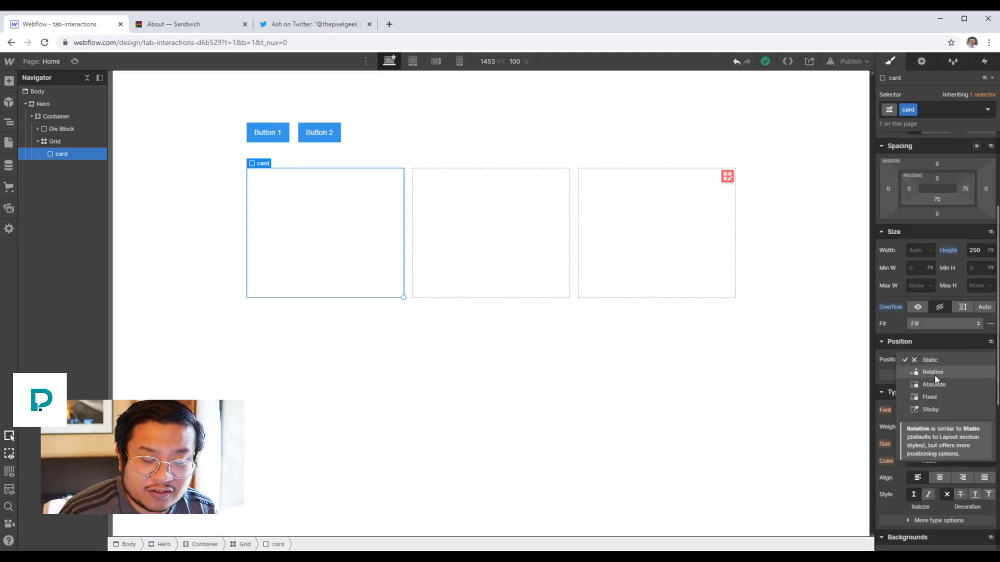
left_click(936, 376)
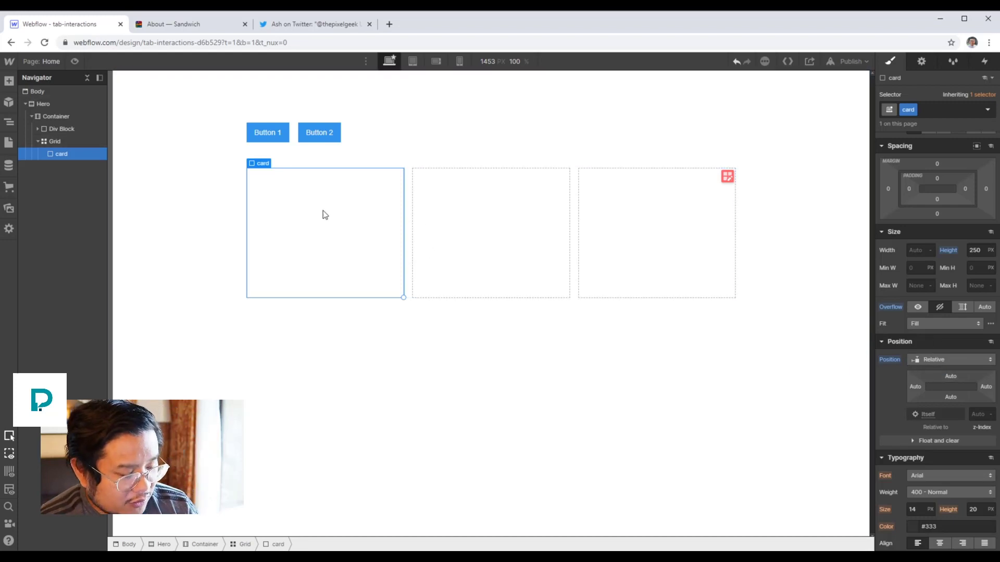
- Insert a Div Block inside the card with class 'inner card' and 100% height
key("ctrl+e")
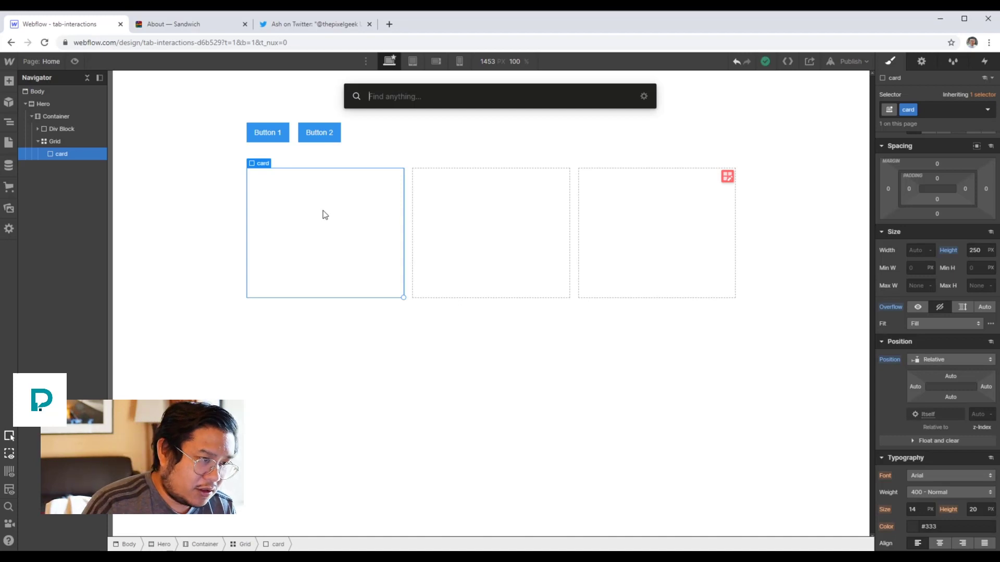
type("div")
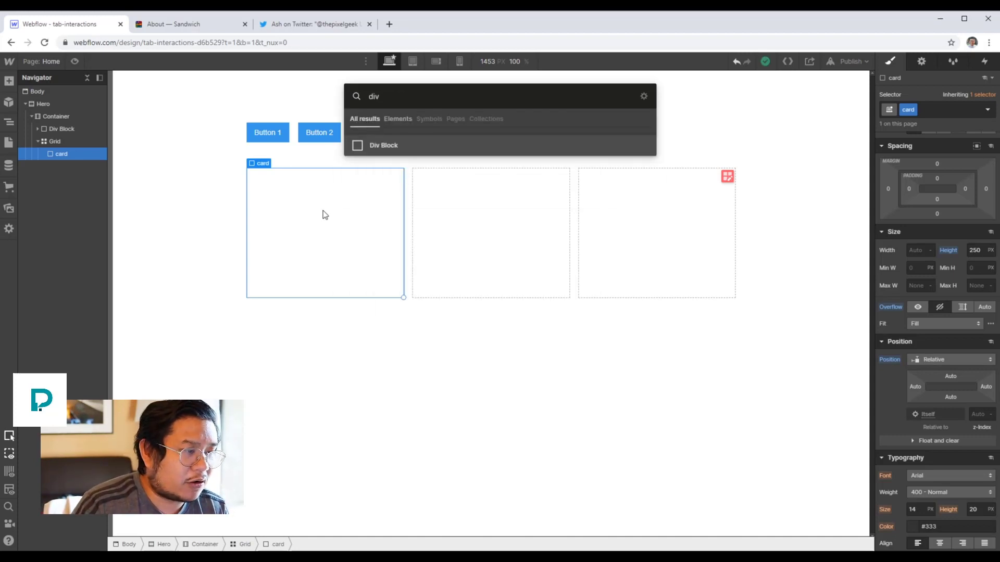
key("Return")
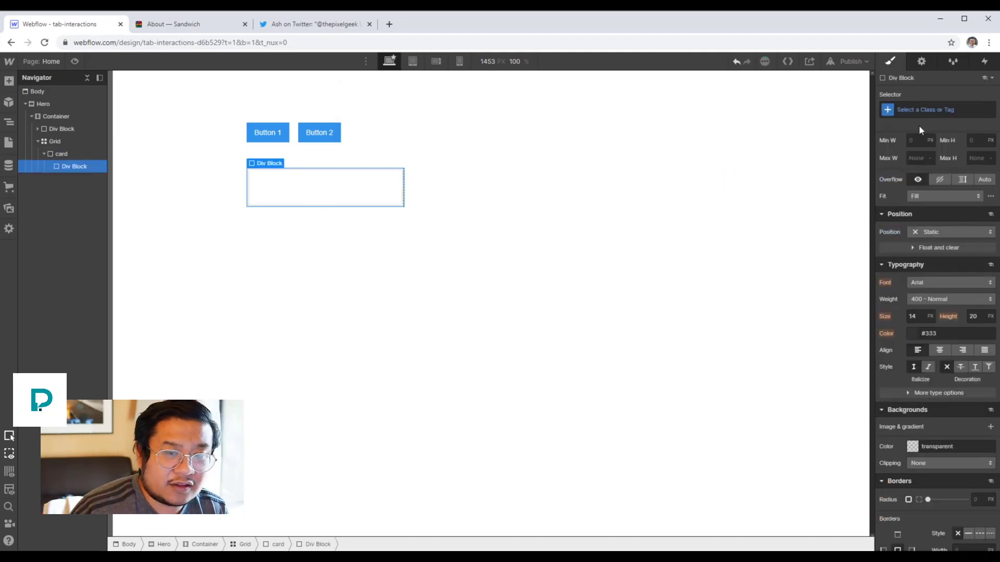
left_click(922, 109)
type("in")
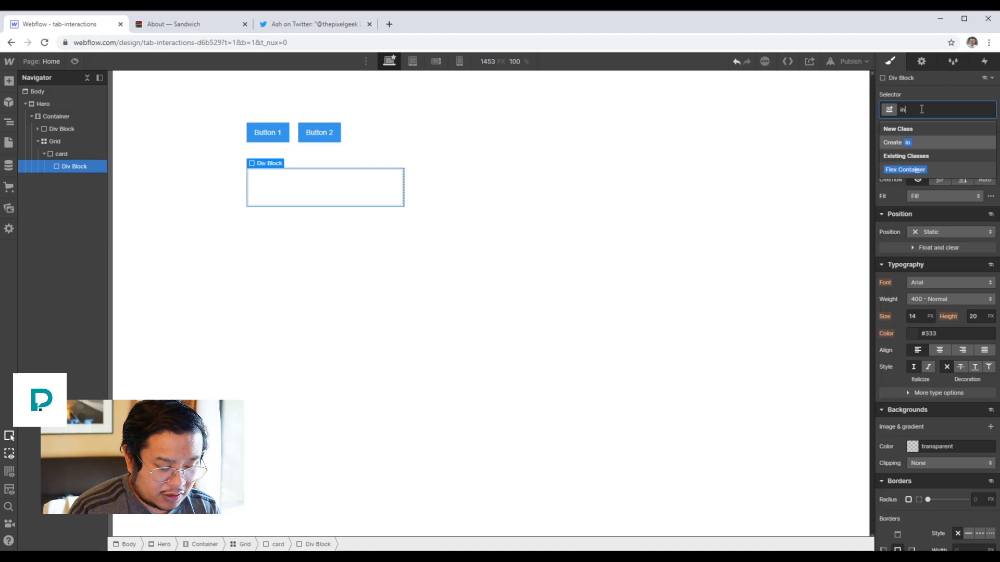
type("ner card")
key("Return")
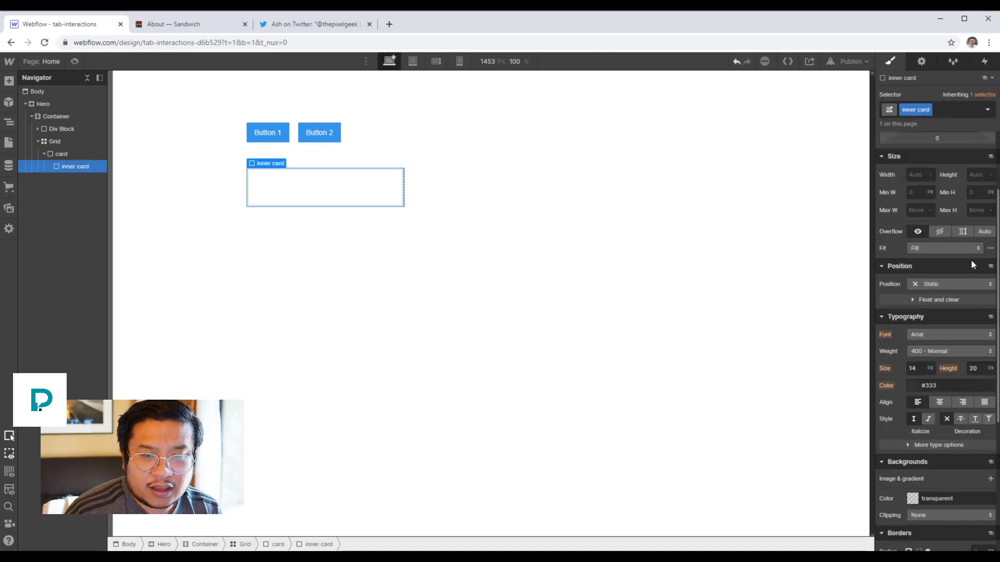
left_click(978, 227)
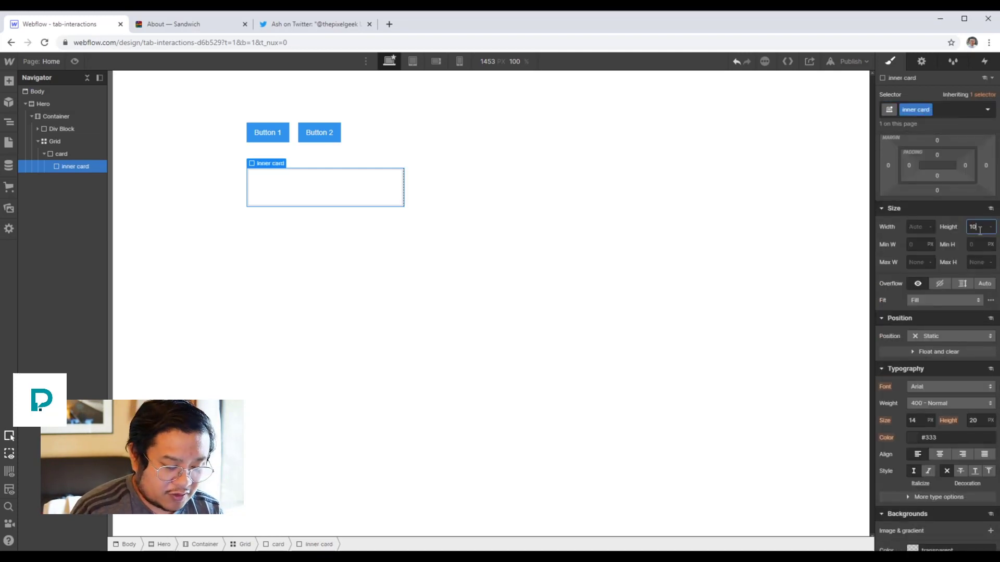
type("100%")
key("Return")
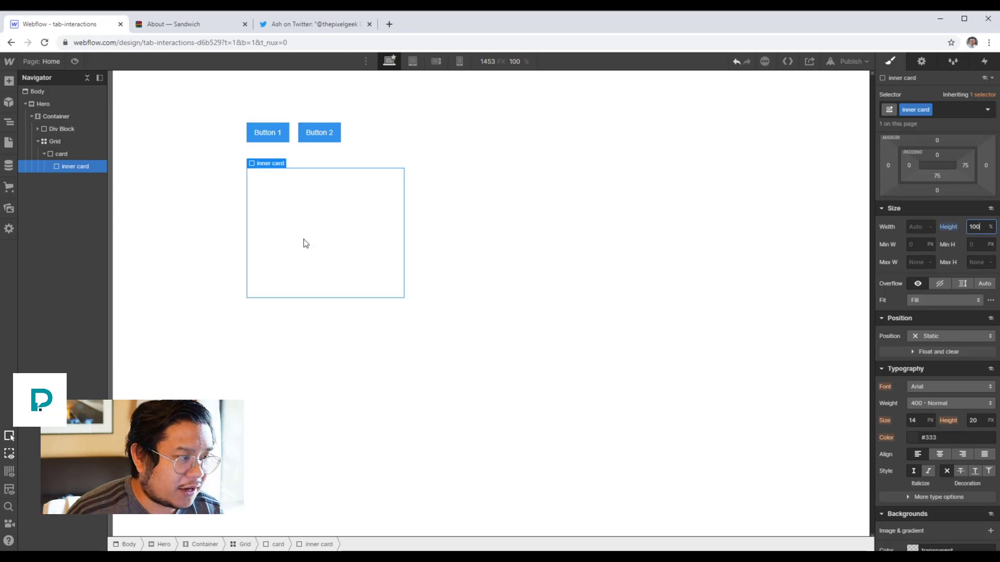
- Add a 'color' combo class to the inner card with background #cc40ff
left_click(82, 155)
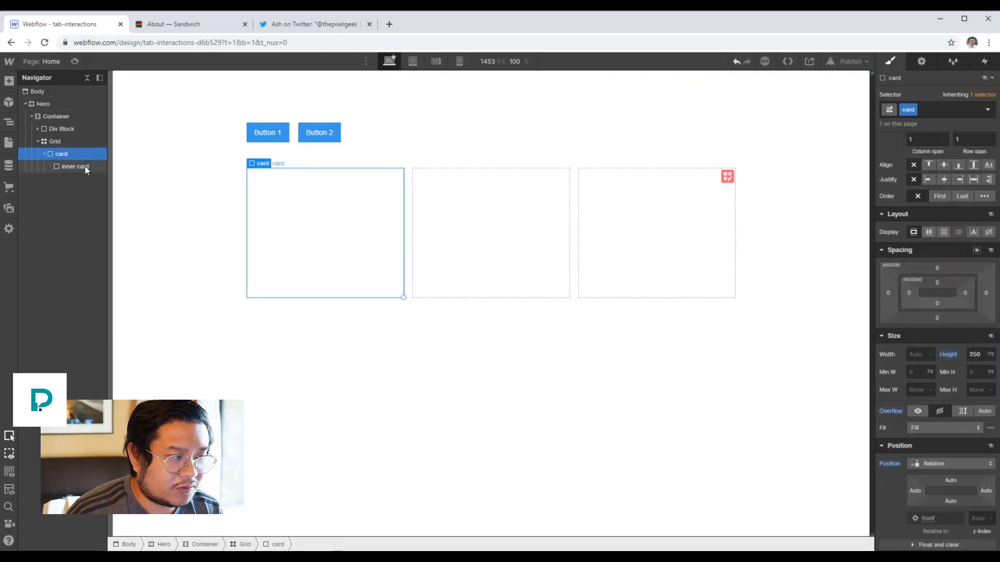
left_click(83, 167)
scroll(937, 261, "down", 3)
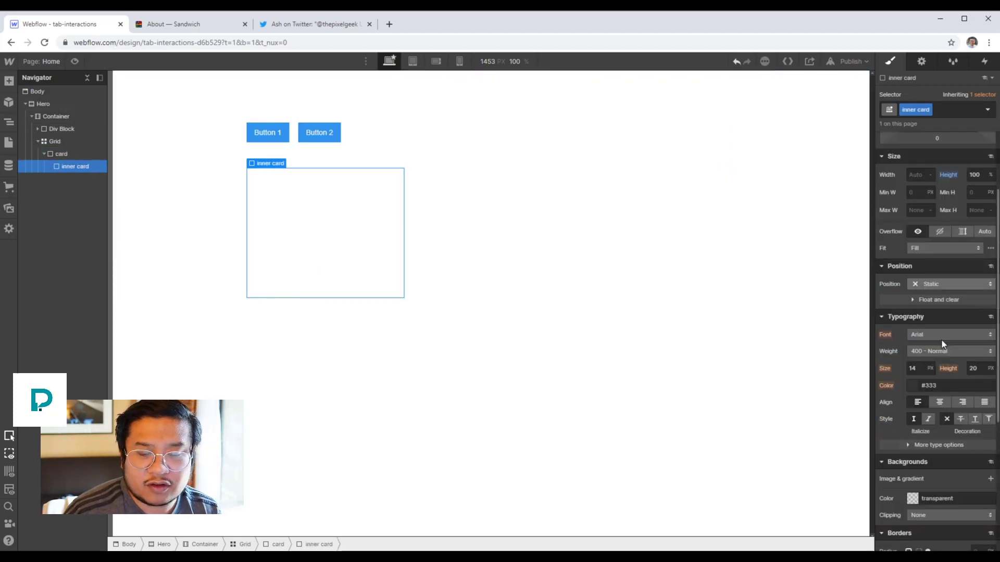
left_click(956, 110)
type("color")
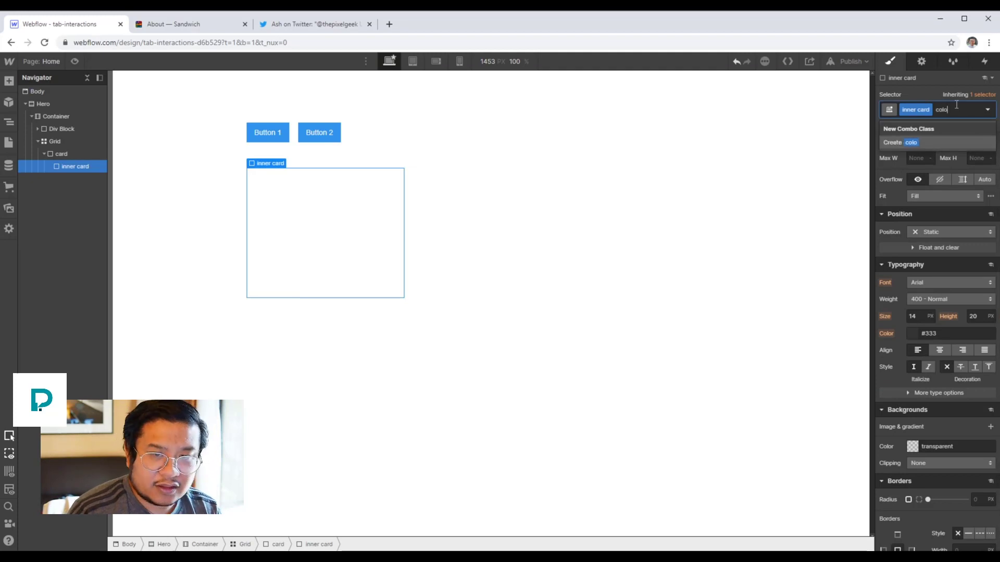
key("Return")
scroll(926, 318, "down", 2)
left_click(912, 343)
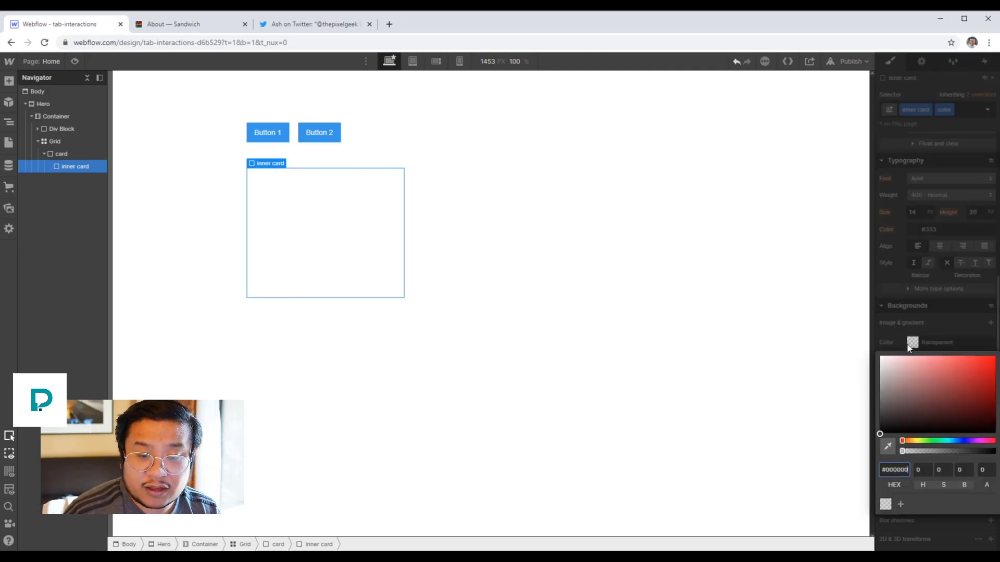
left_click(974, 440)
left_click_drag(972, 365, 969, 336)
left_click(961, 285)
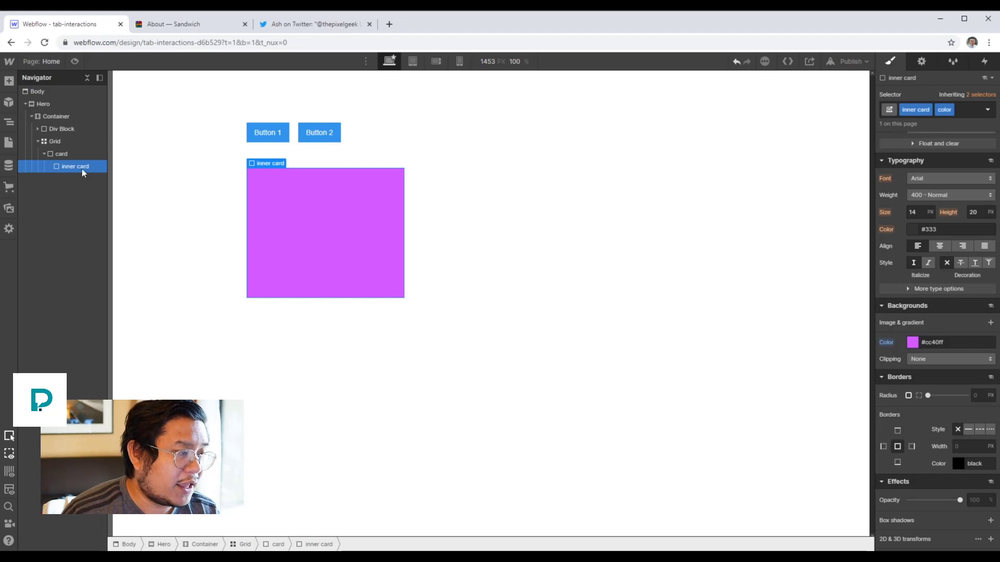
- Duplicate the inner card and keep the parent card's overflow hidden
key("ctrl+d")
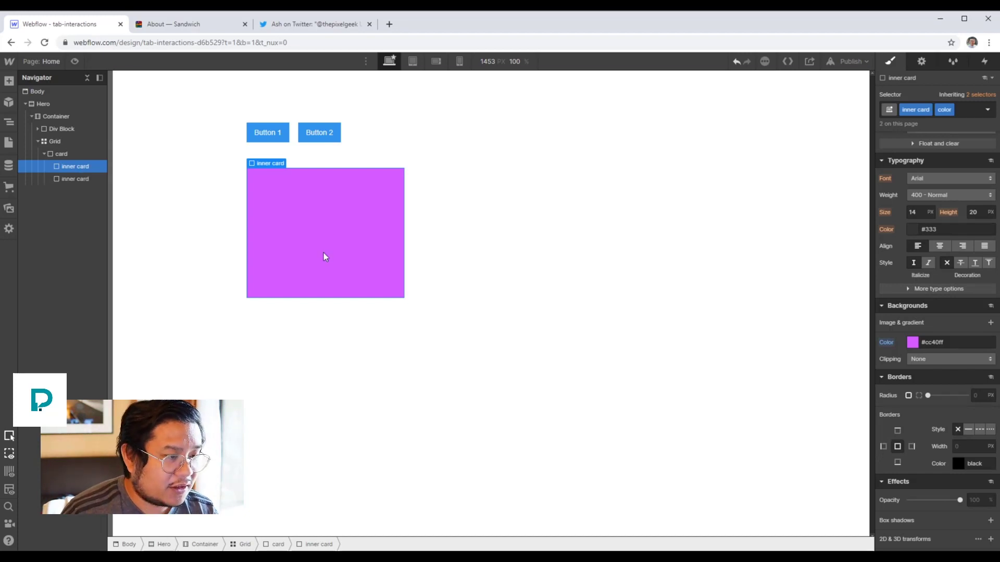
left_click(60, 178)
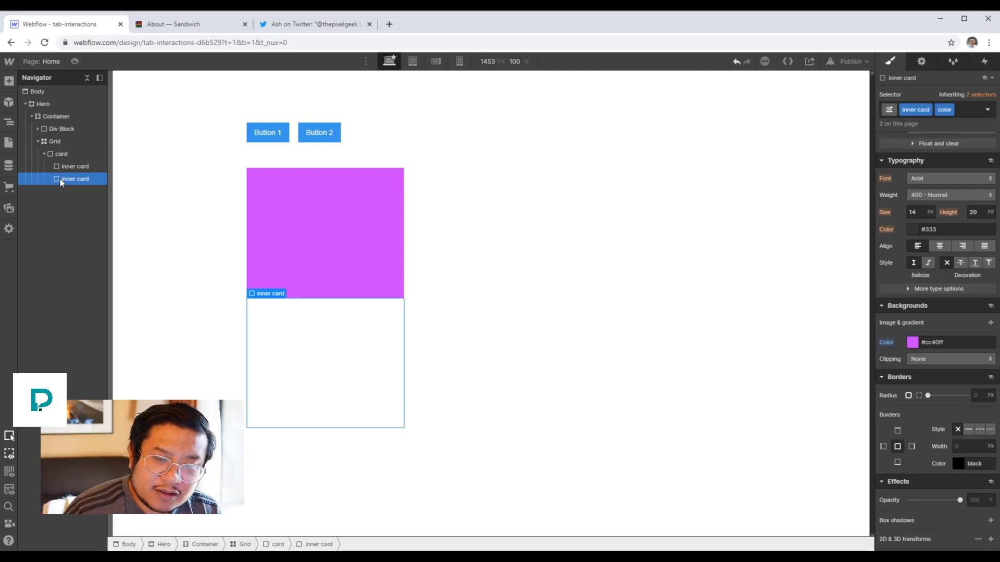
left_click(31, 154)
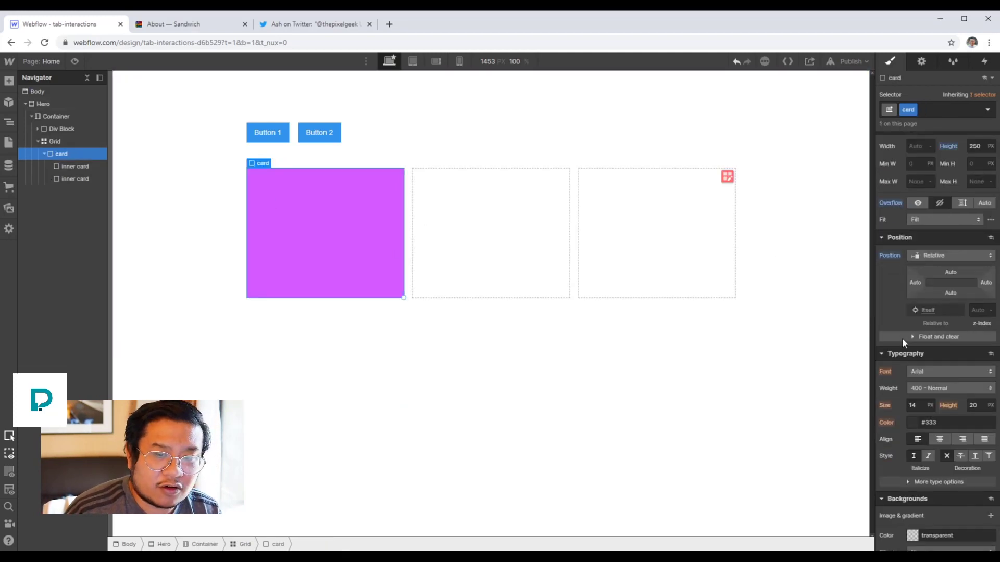
left_click(915, 204)
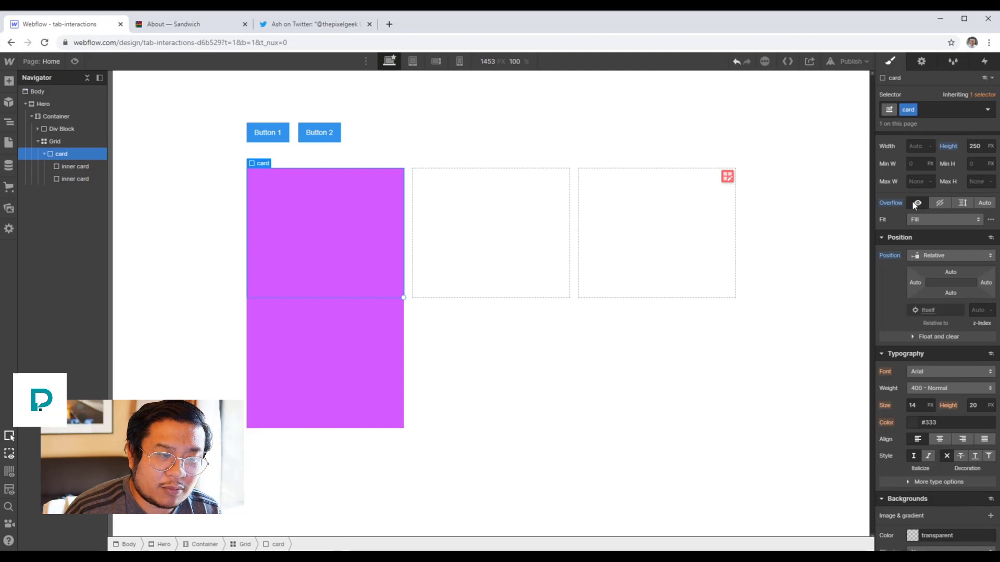
left_click(940, 204)
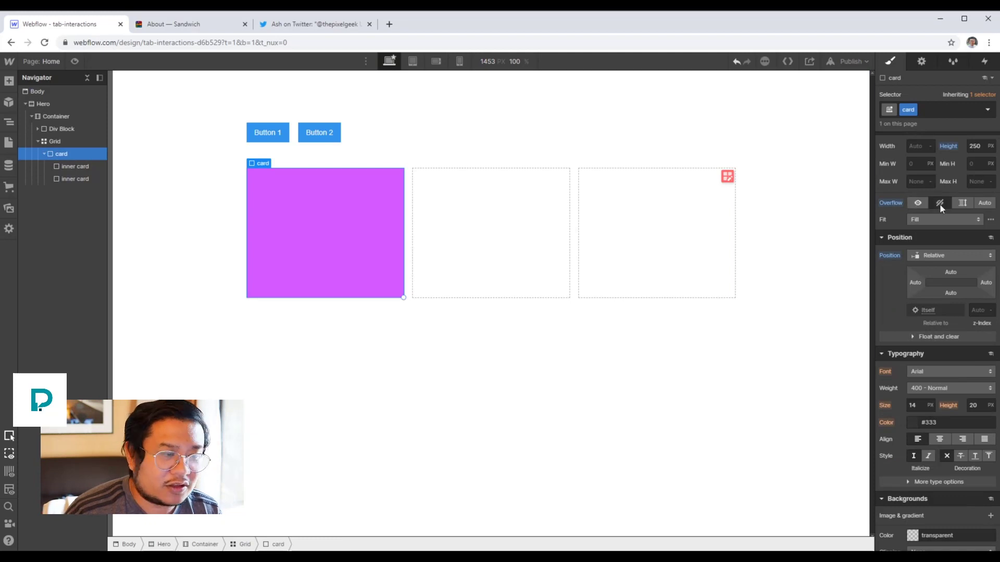
- Replace the second inner card's 'color' class with a 'grey' combo class, background #888
left_click(74, 179)
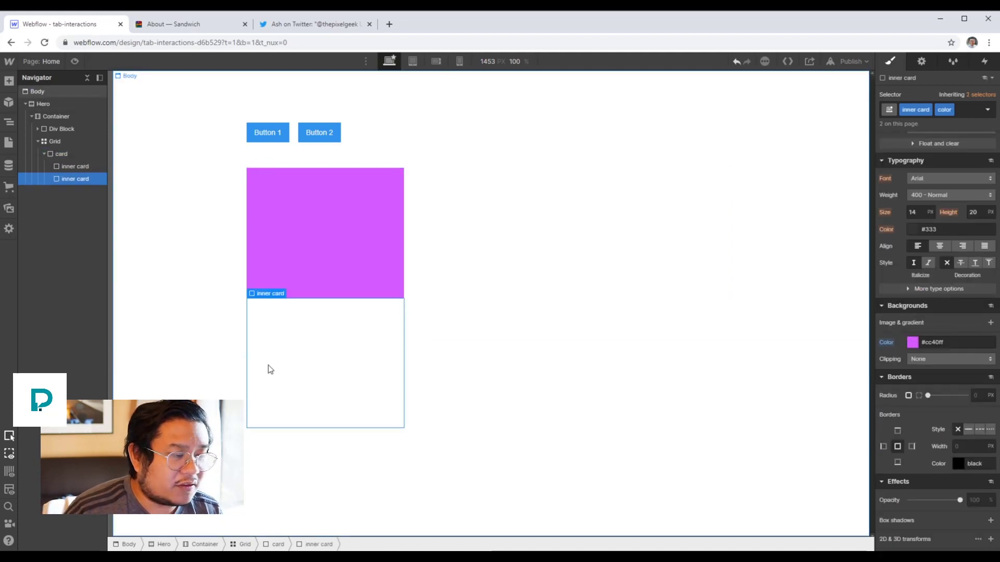
left_click(953, 110)
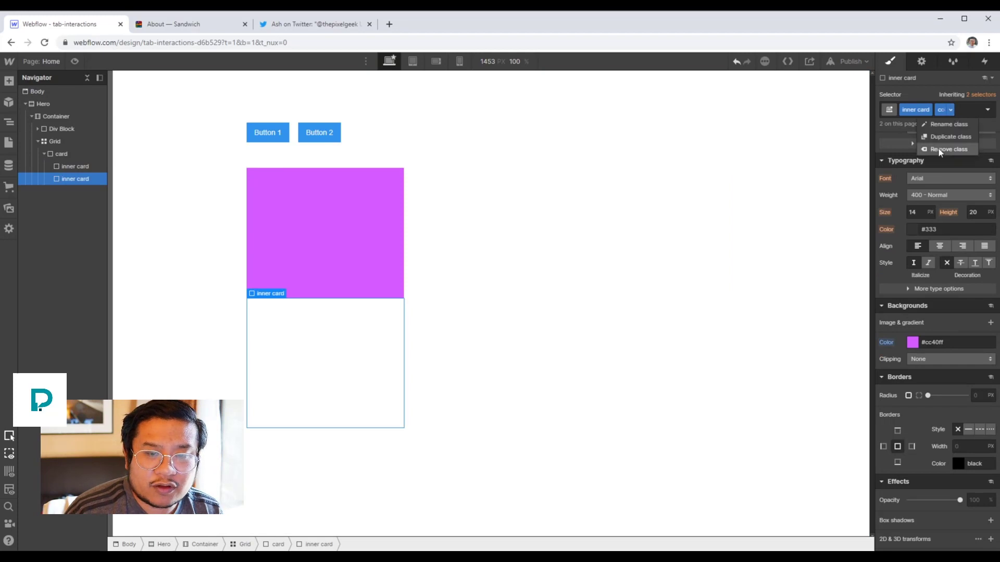
left_click(945, 149)
left_click(952, 109)
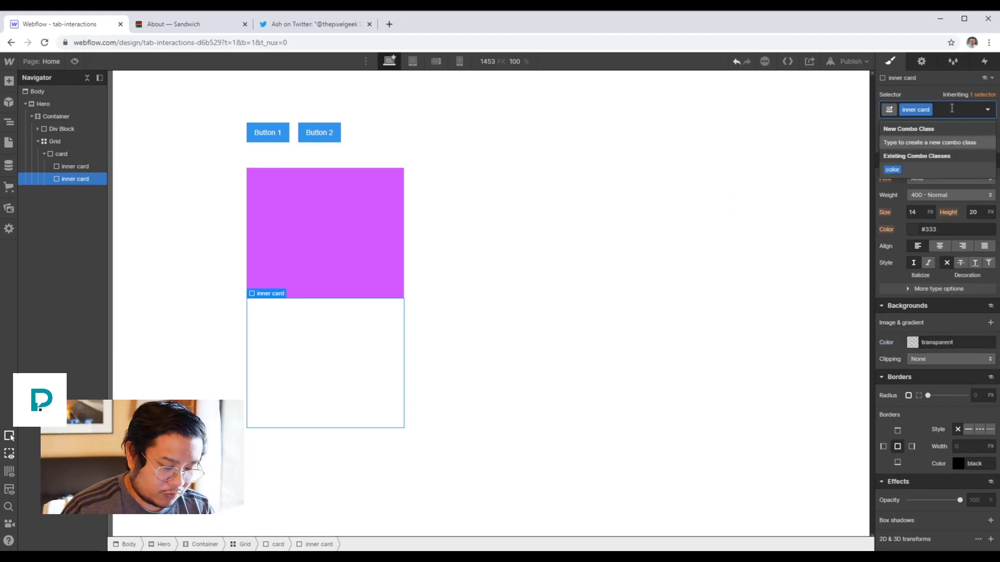
type("grey")
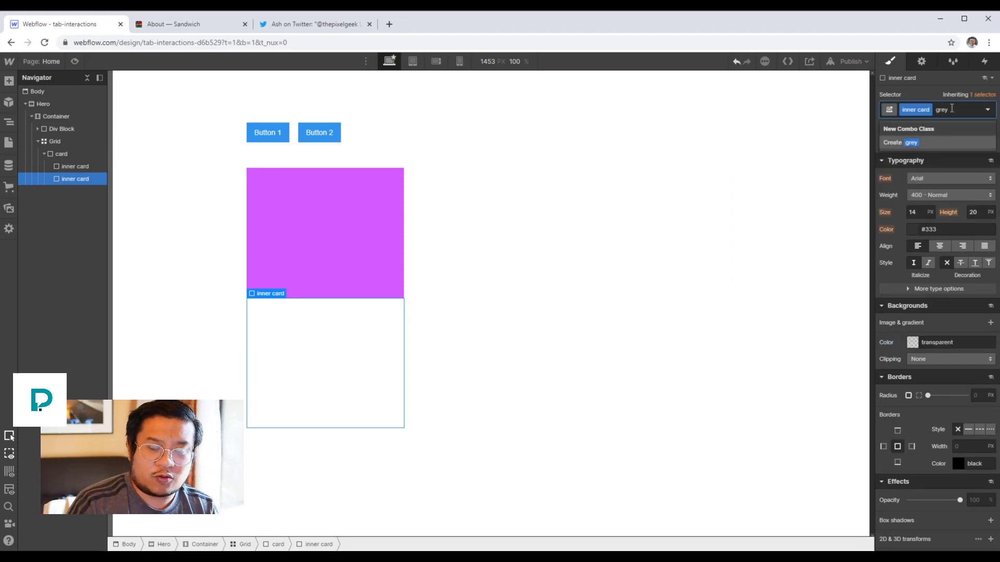
key("Return")
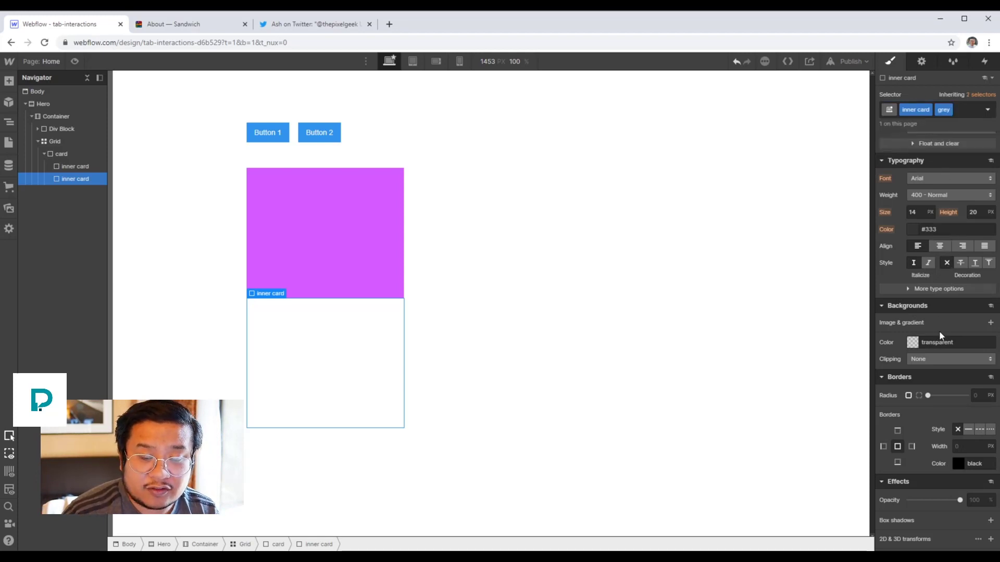
left_click(912, 348)
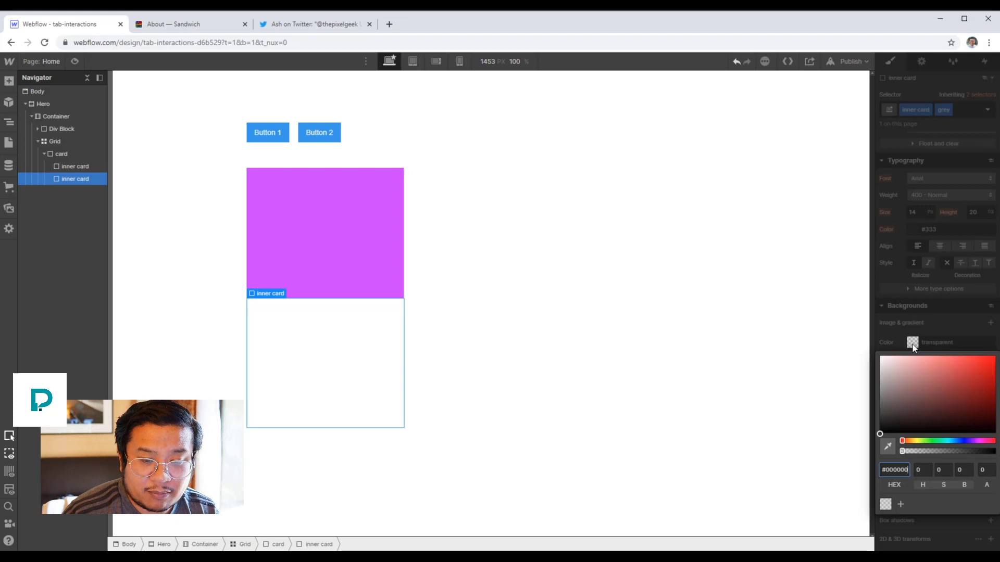
left_click(875, 404)
left_click_drag(871, 403, 853, 391)
left_click(954, 306)
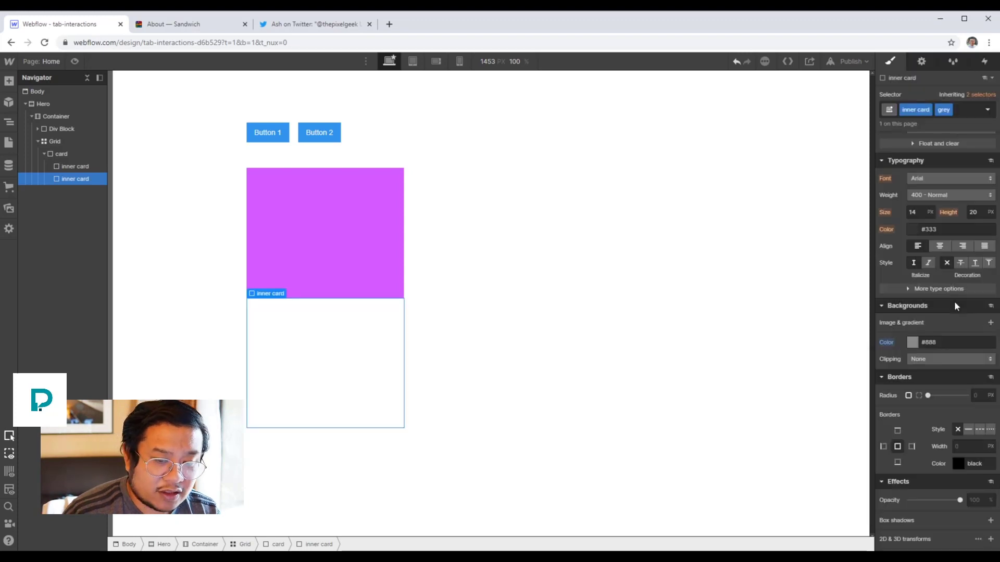
scroll(954, 306, "up", 4)
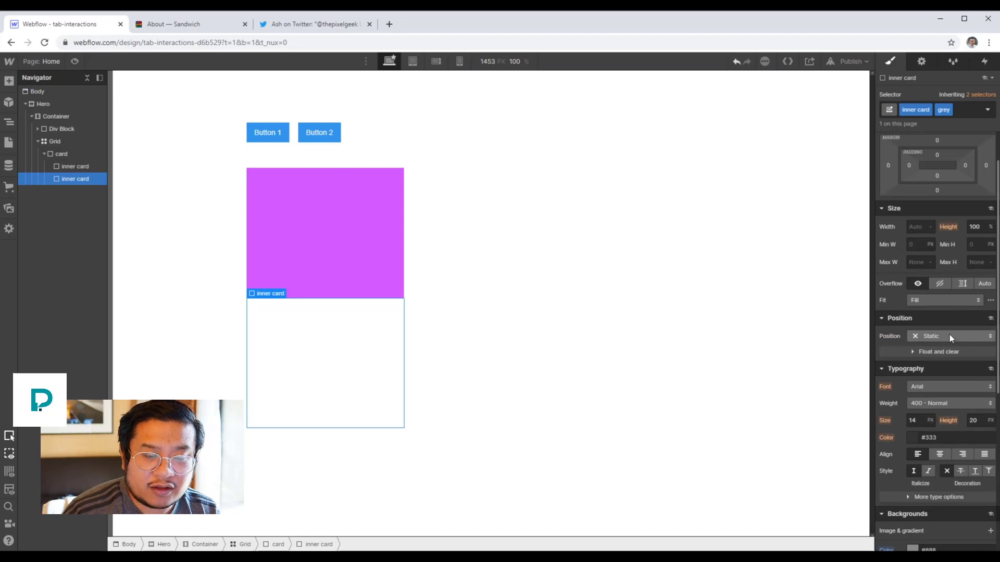
- Make the grey inner card Absolute with the Full preset and a 100% left offset
left_click(949, 336)
left_click(940, 358)
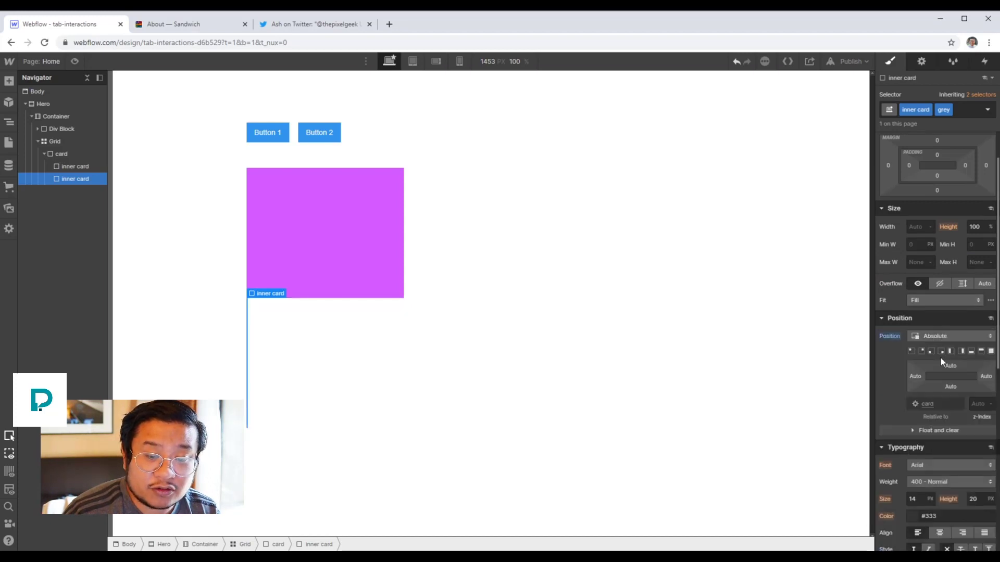
left_click(992, 351)
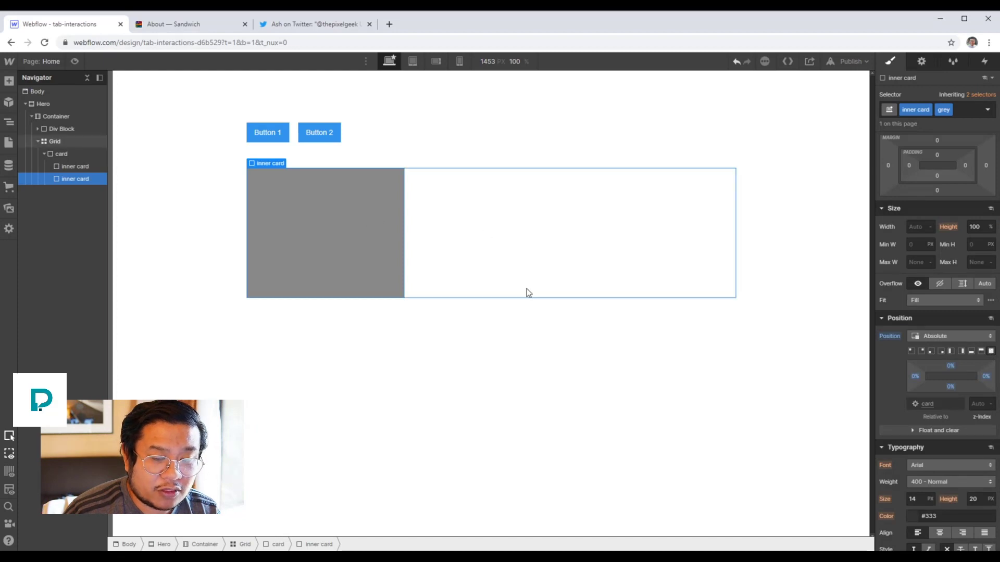
left_click(915, 376)
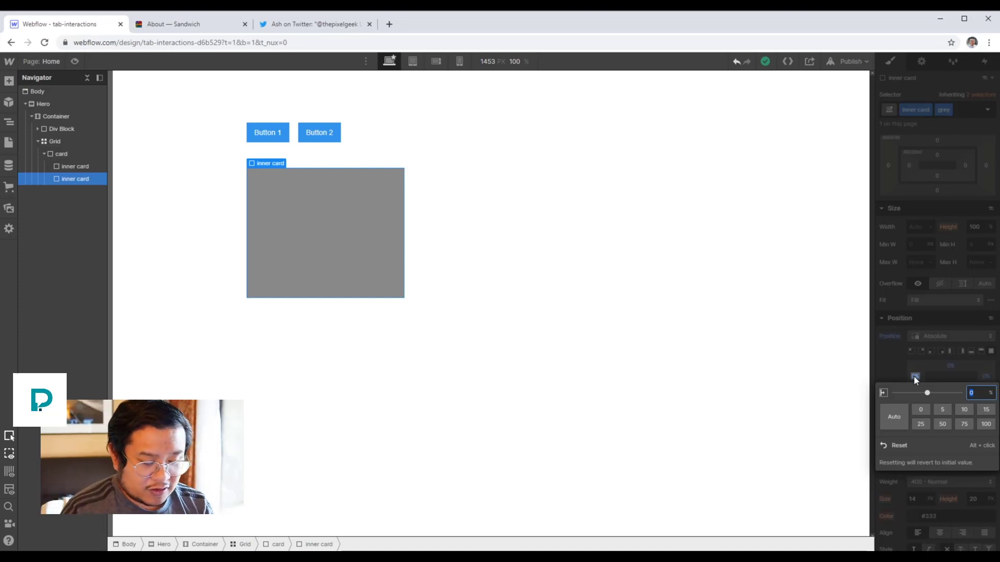
type("10%")
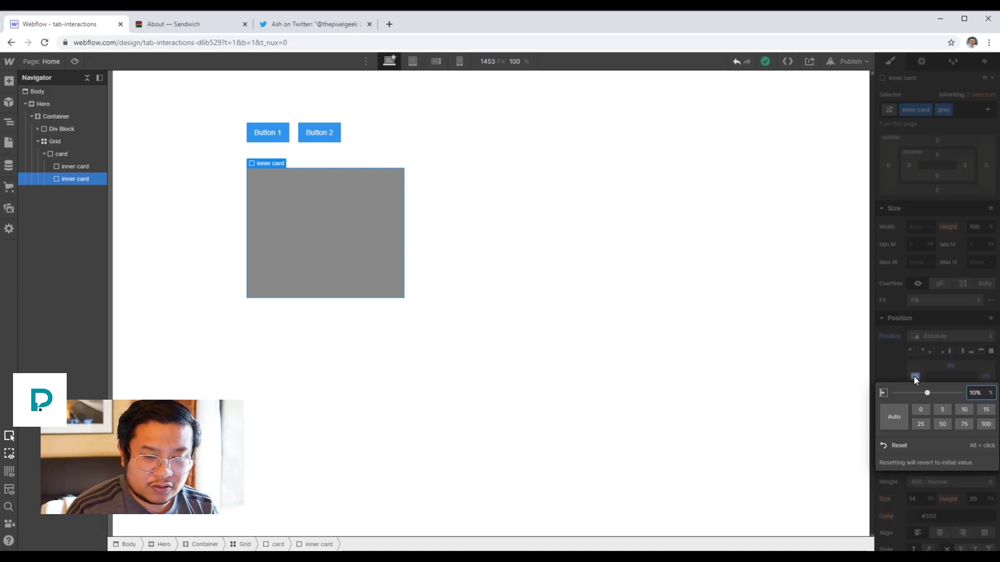
key("BackSpace")
type("0")
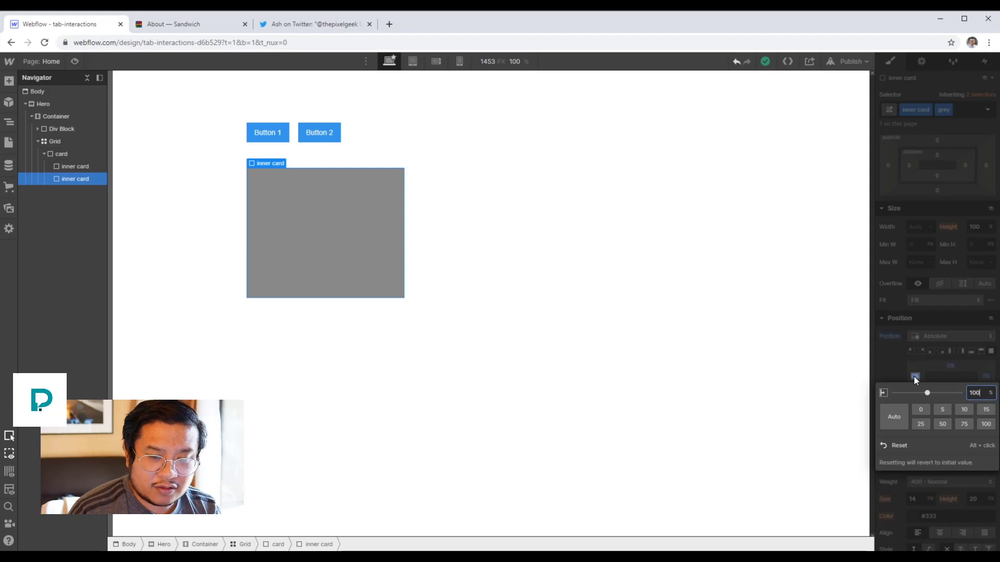
key("Return")
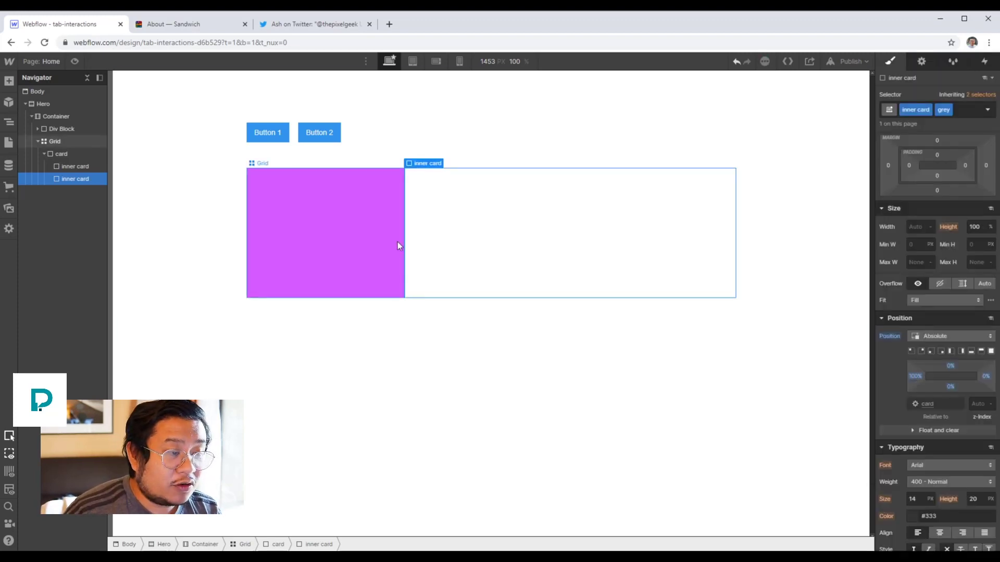
- Preview by dragging the grey card's left offset, then reset it to 100%
left_click(363, 231)
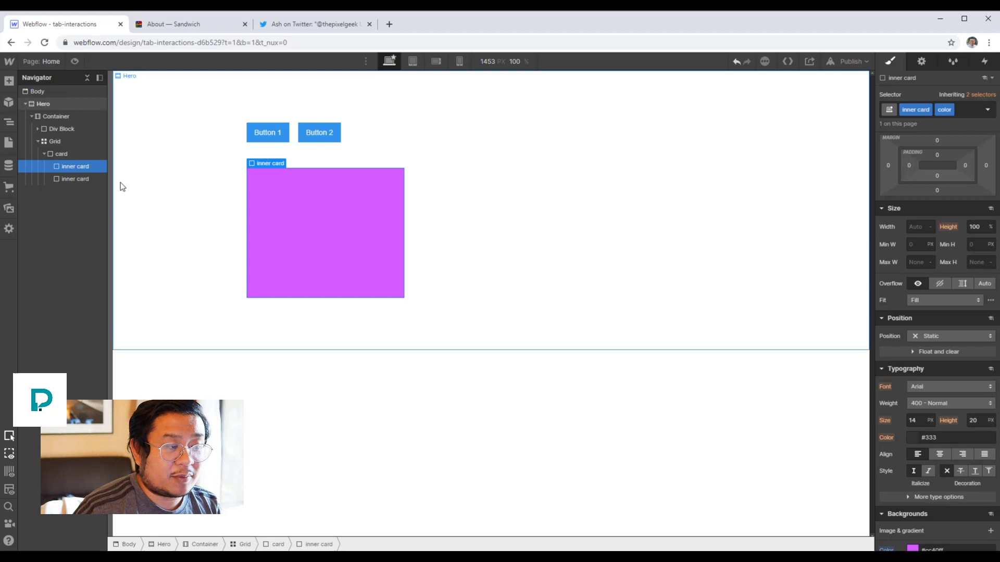
left_click(98, 179)
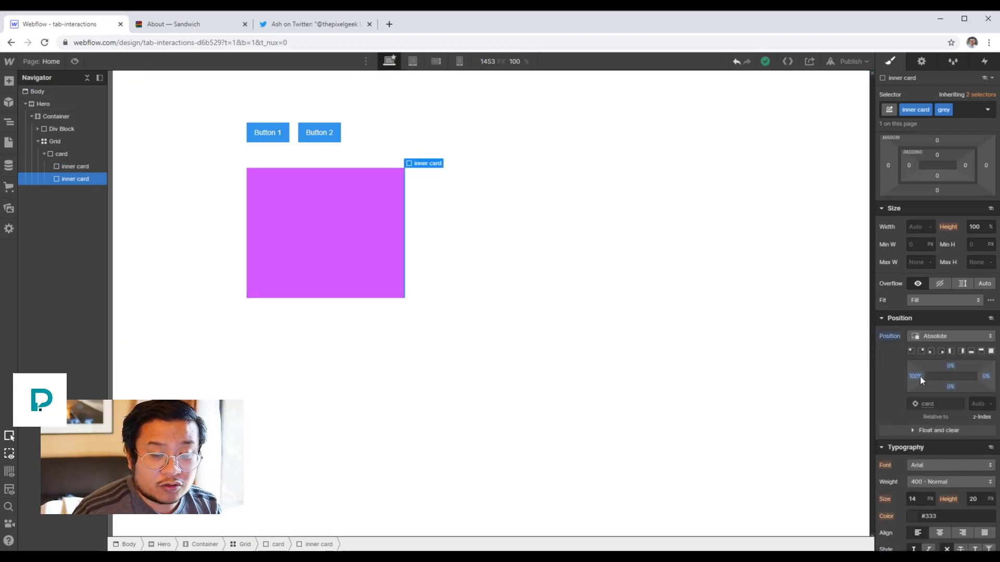
mouse_move(917, 376)
left_mouse_down()
mouse_move(890, 375)
mouse_move(901, 379)
left_mouse_up()
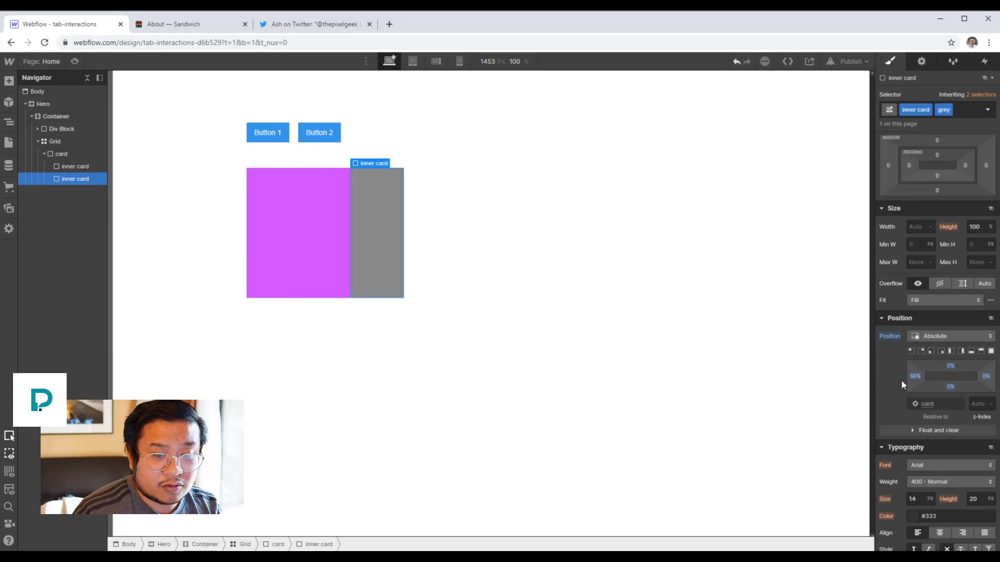
left_click(915, 376)
type("100")
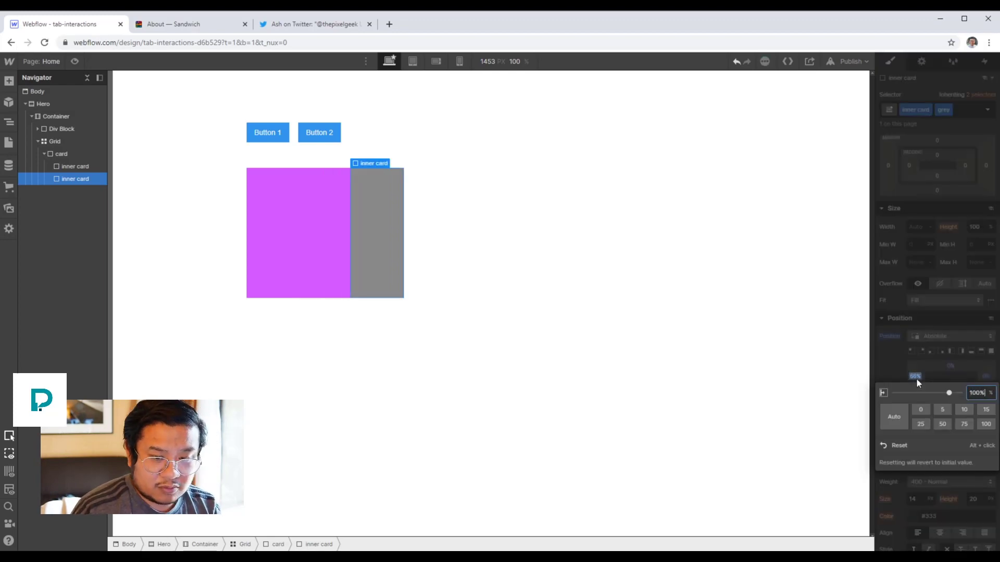
key("Return")
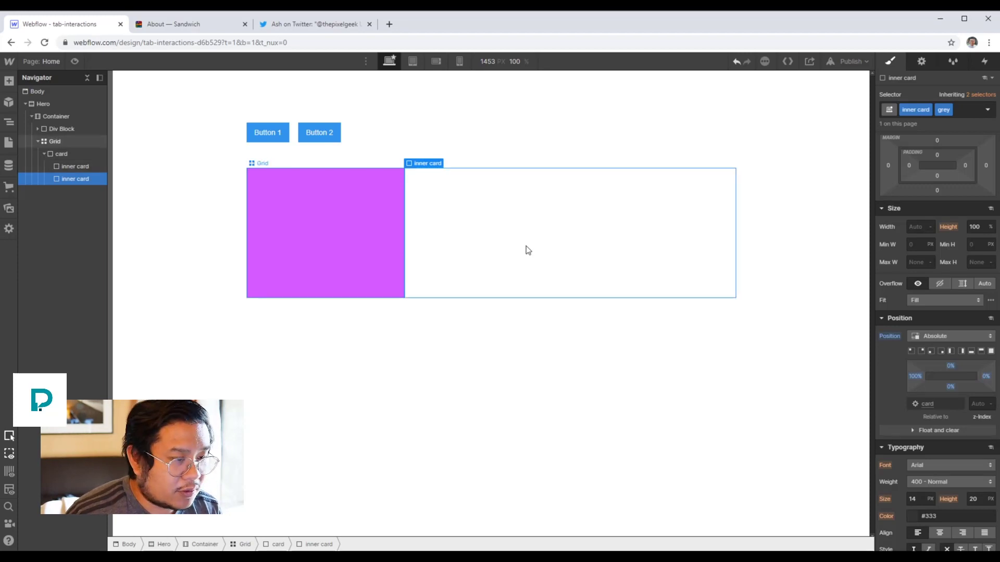
left_click(73, 158)
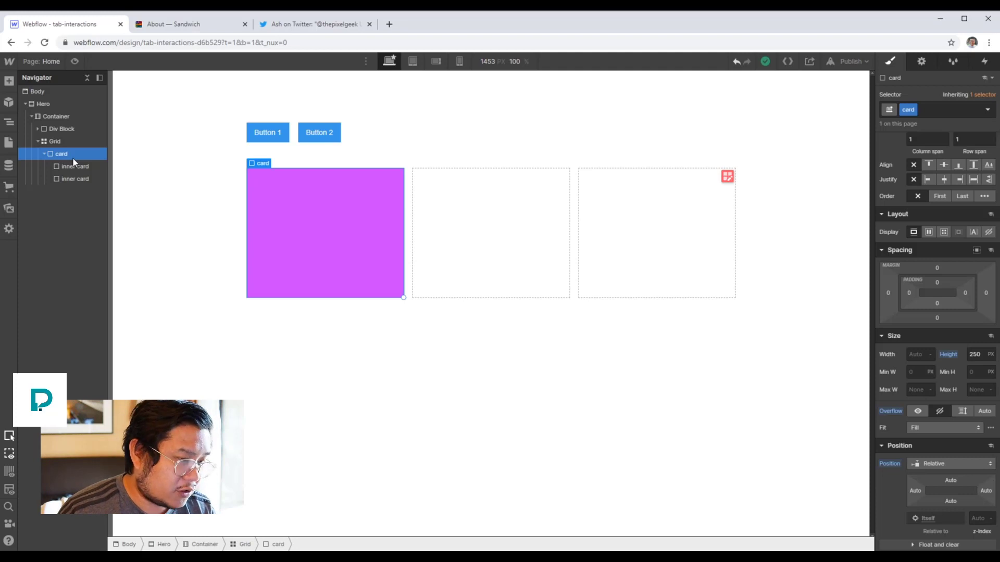
- Duplicate the card with Ctrl+D until the grid holds nine purple cards
key("ctrl+d")
key("ctrl+d")
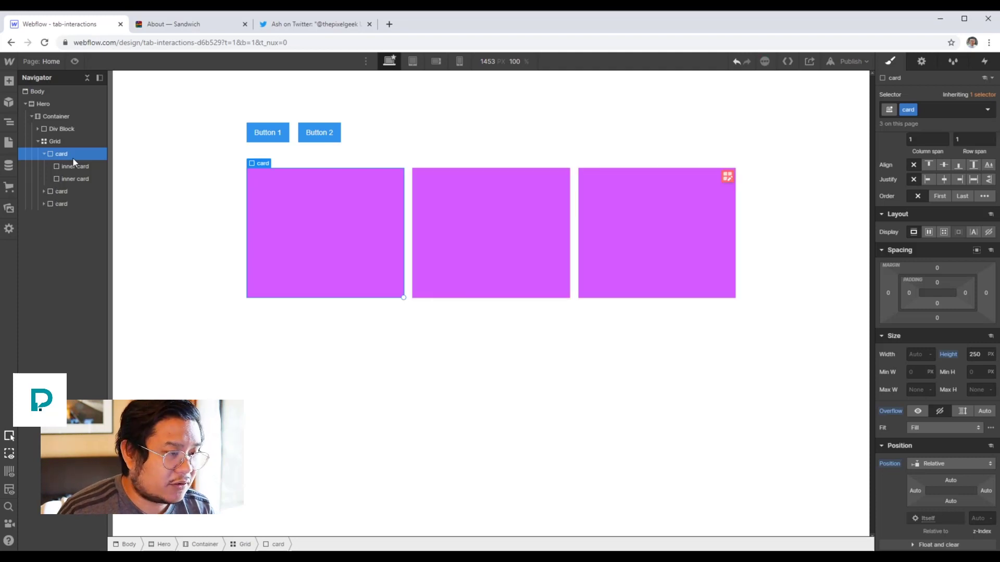
key("ctrl+d")
key("ctrl+d")
key("ctrl+d")
key("ctrl+d")
key("ctrl+d")
key("ctrl+d")
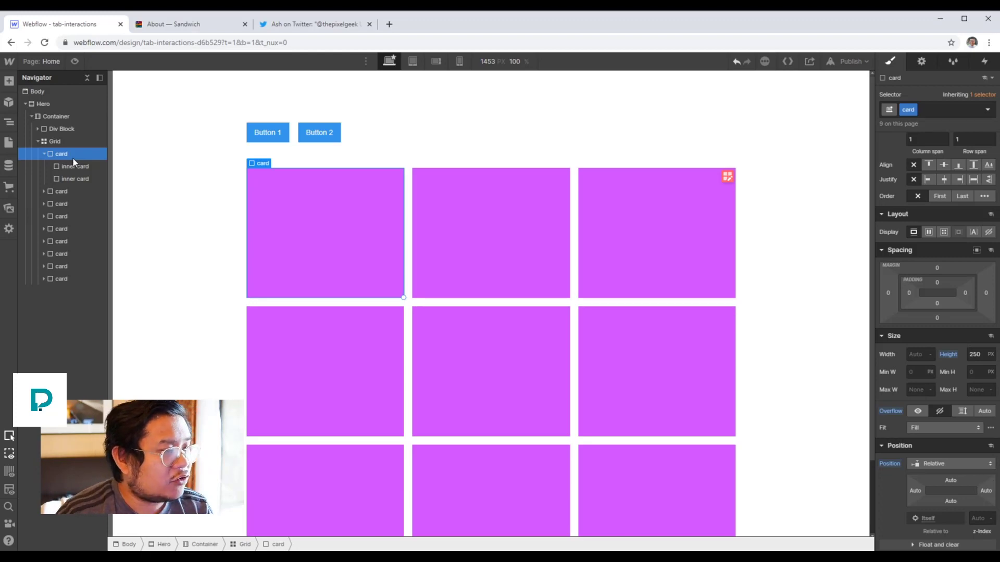
left_click(282, 137)
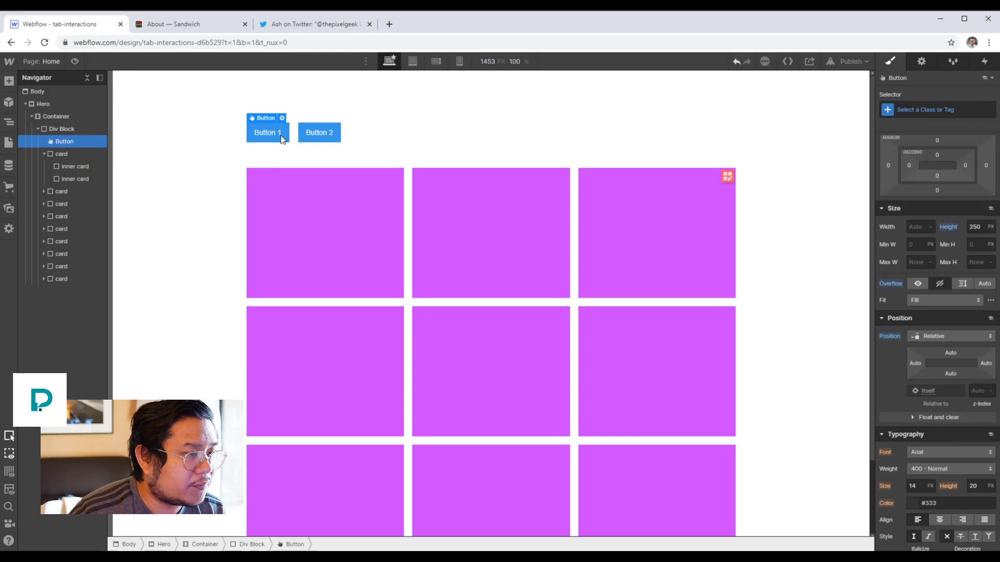
- Type 'Show Colors' as the first button's label and 'Show Grey' as the second's
double_click(275, 135)
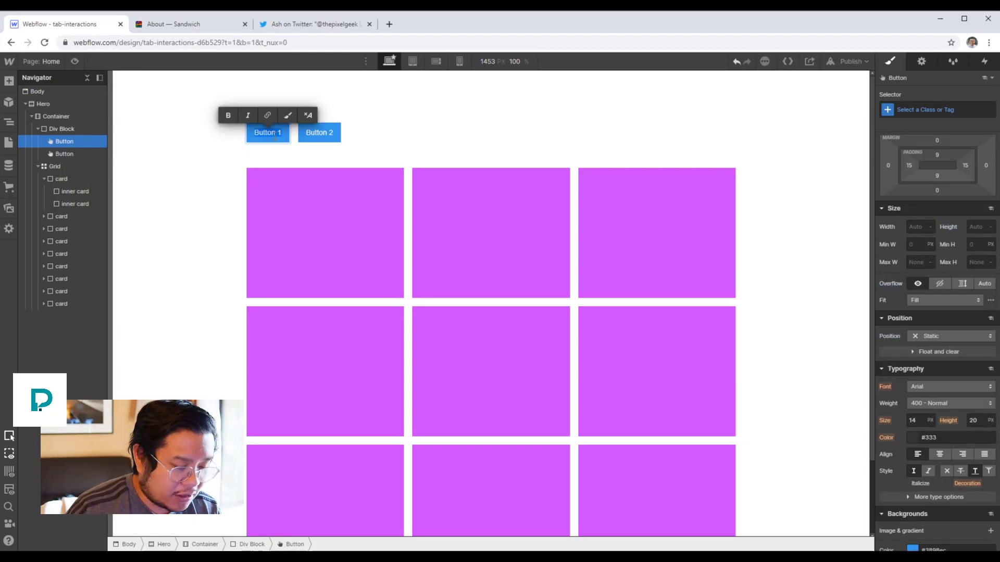
type("Chow")
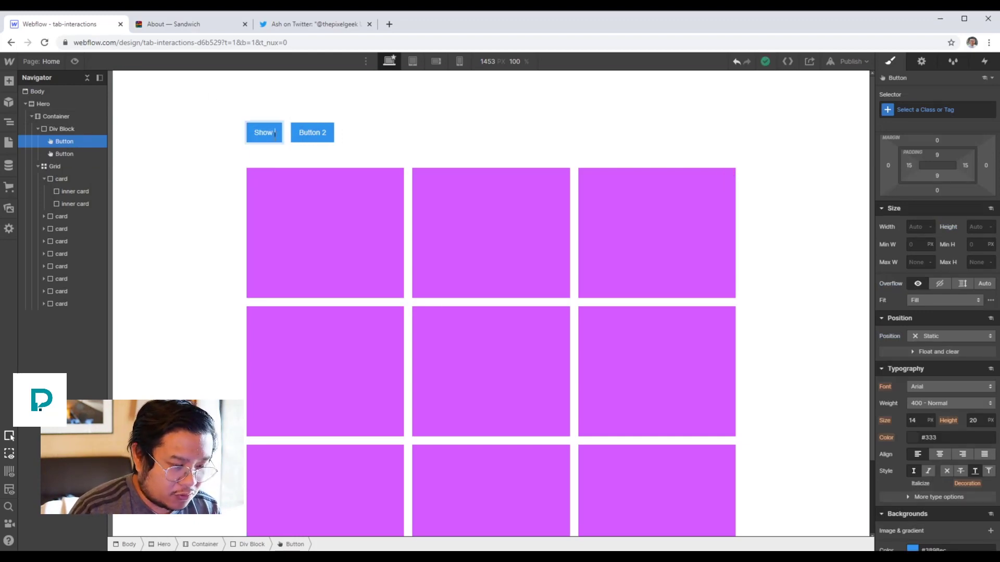
type(" Colors")
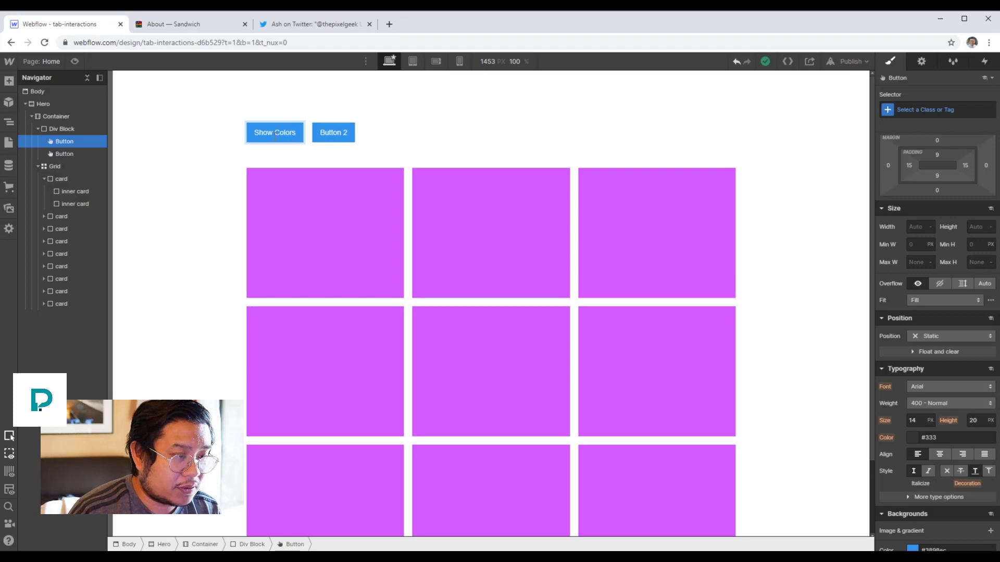
left_click(342, 134)
double_click(342, 134)
type("Show Grey")
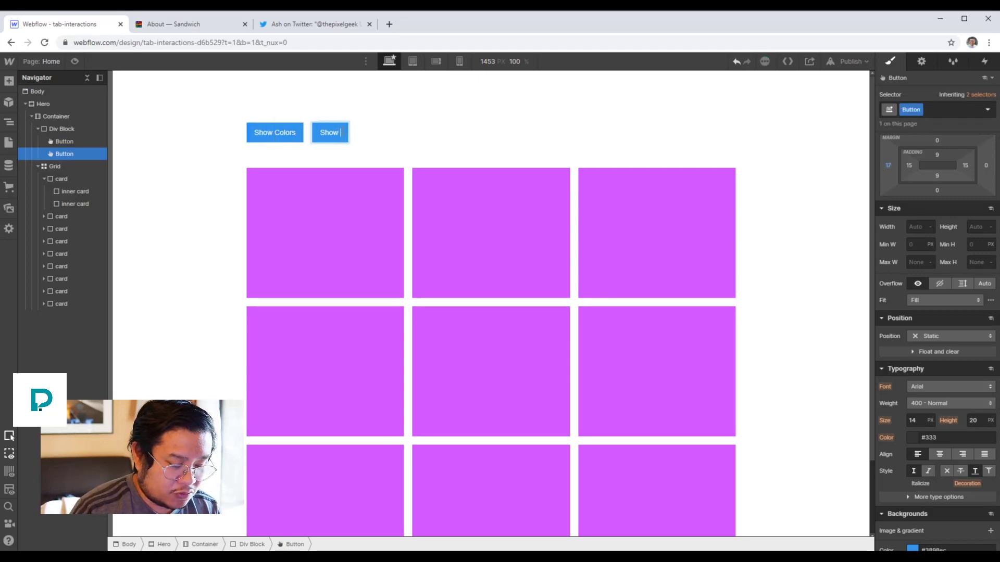
left_click(461, 141)
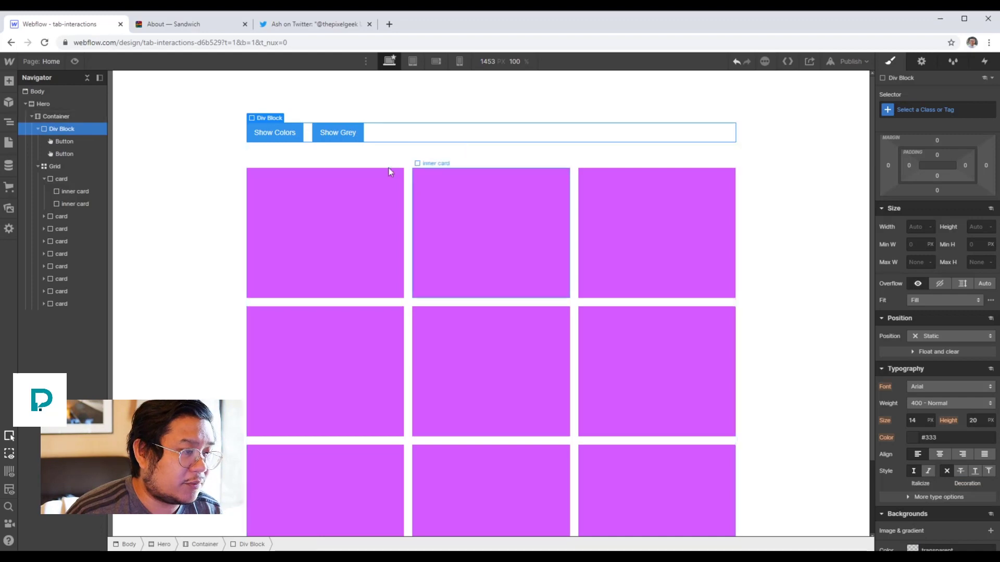
left_click(279, 136)
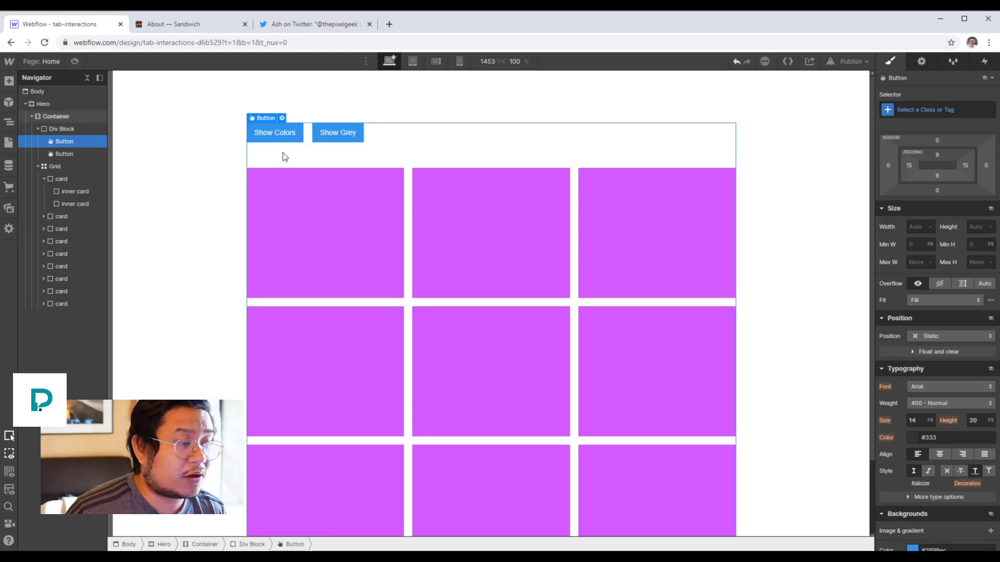
left_click(317, 137)
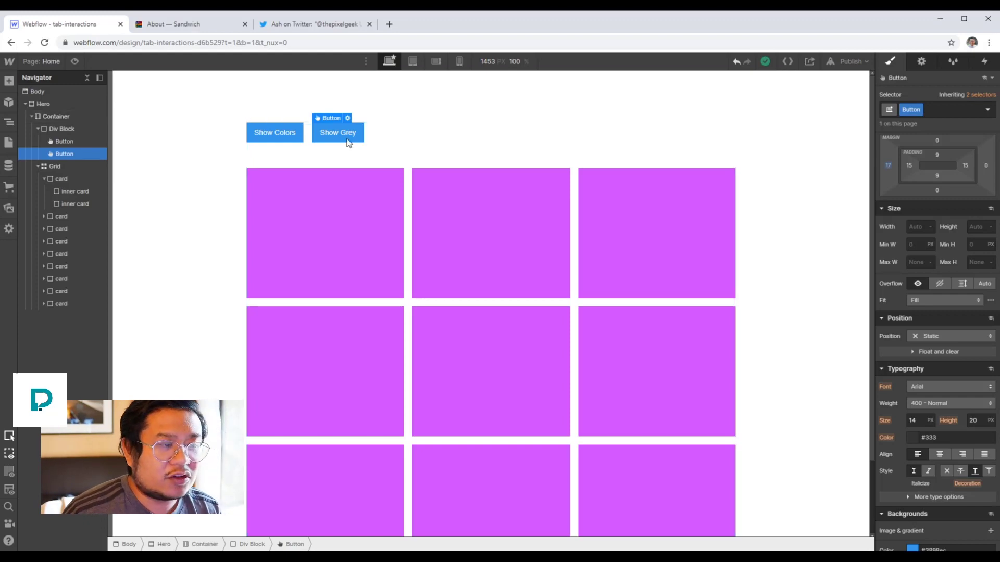
- Give the button a Mouse click trigger whose first click starts a new 'Show grey' animation
left_click(984, 60)
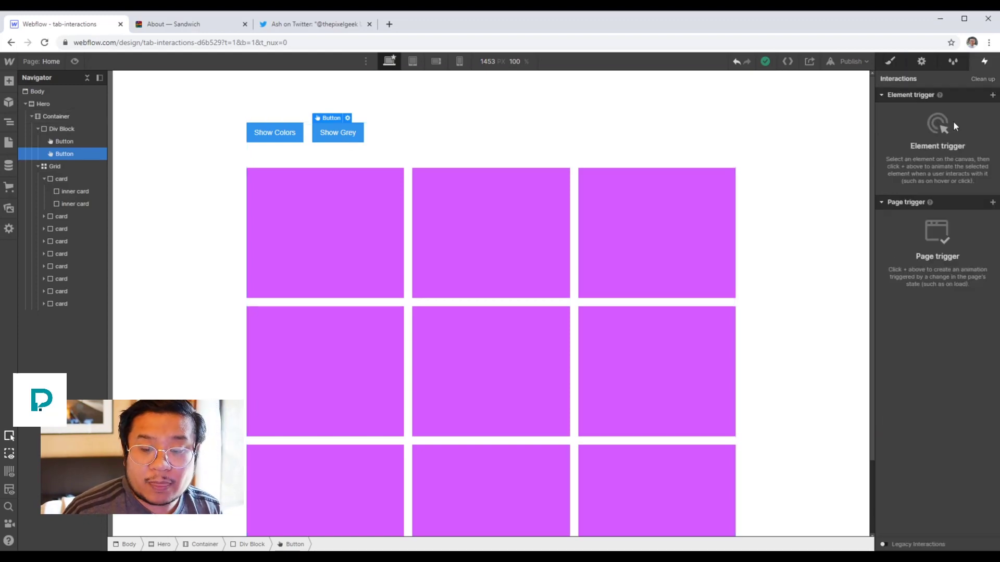
left_click(993, 95)
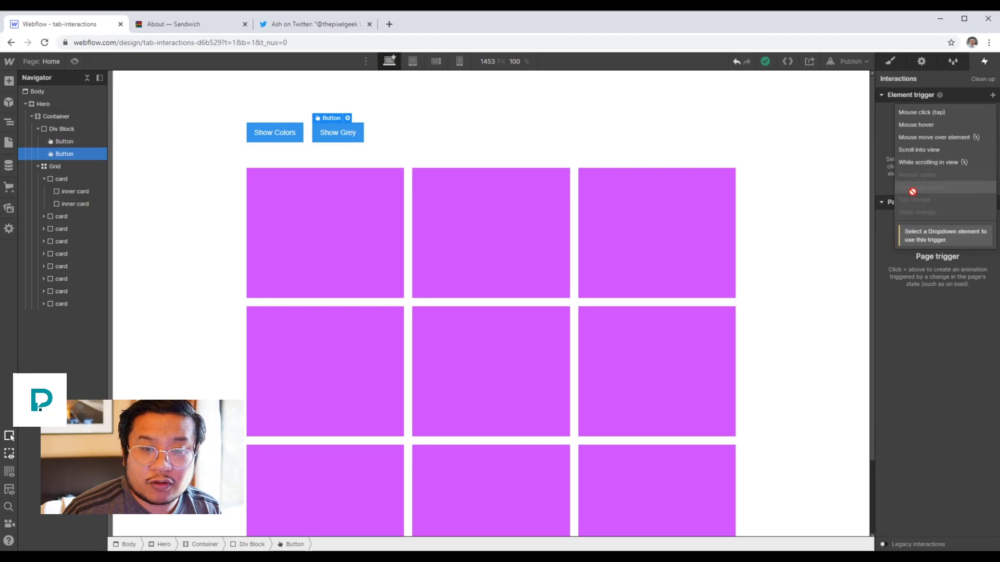
left_click(958, 114)
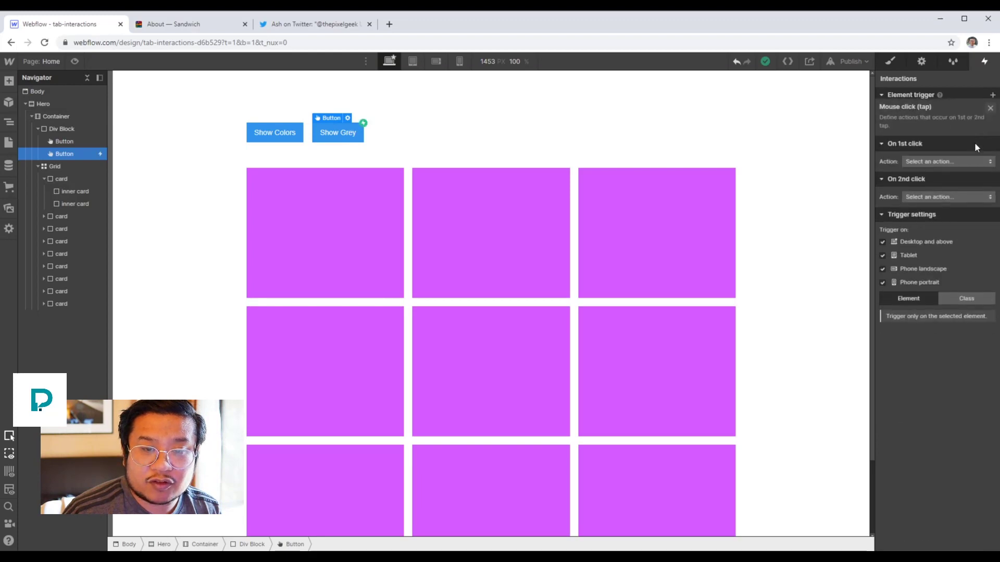
left_click(929, 151)
left_click(921, 173)
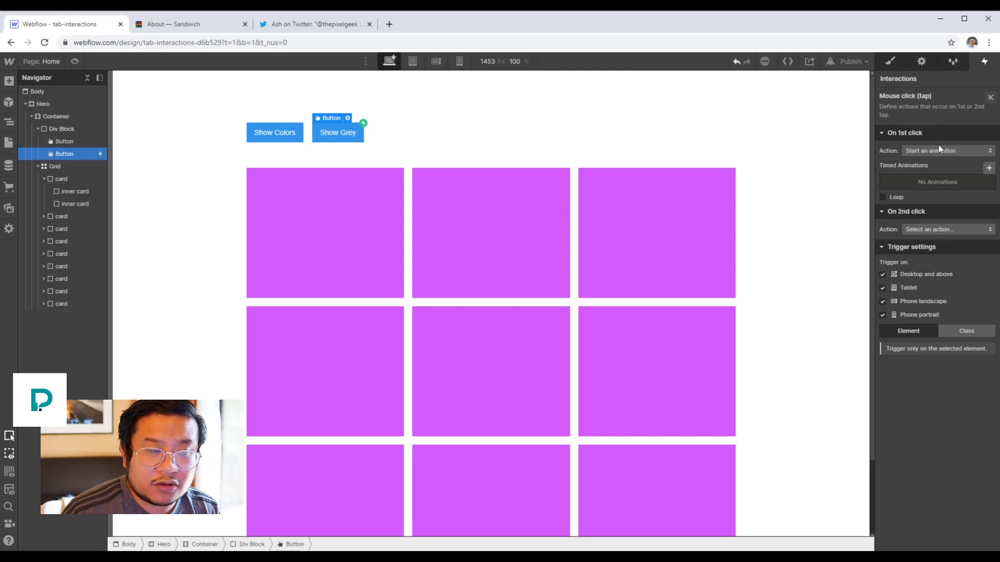
left_click(989, 169)
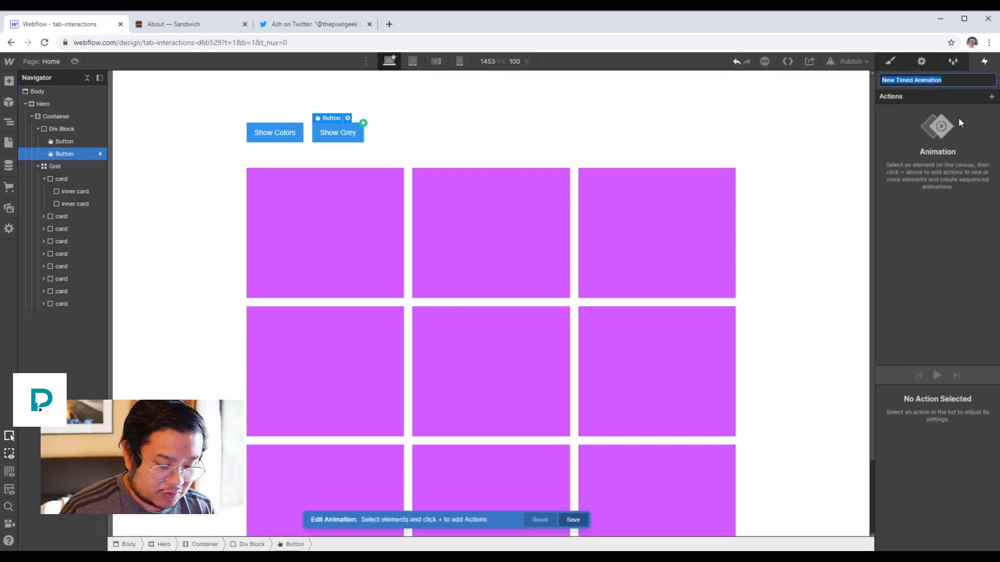
type("Swho")
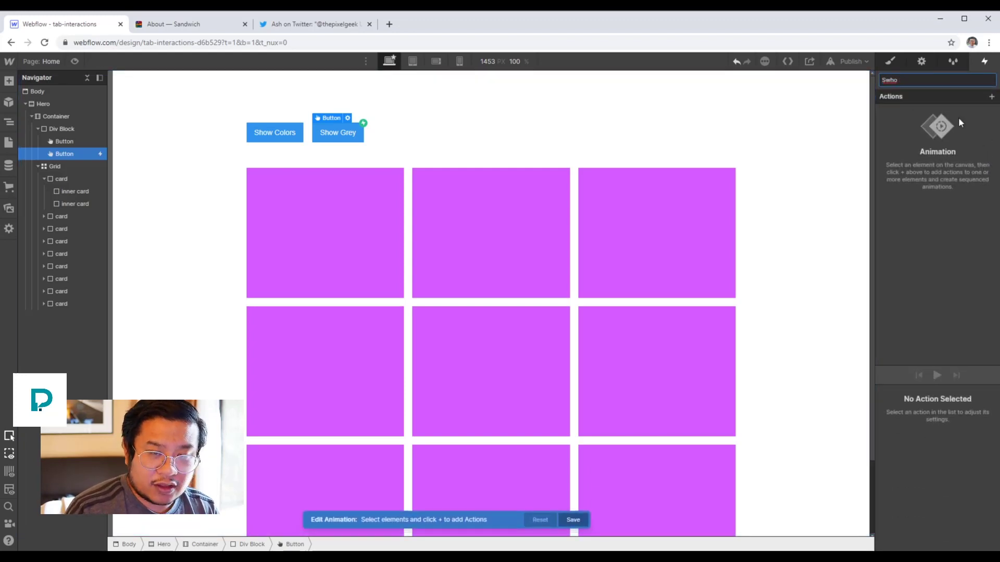
type("w grey")
key("Return")
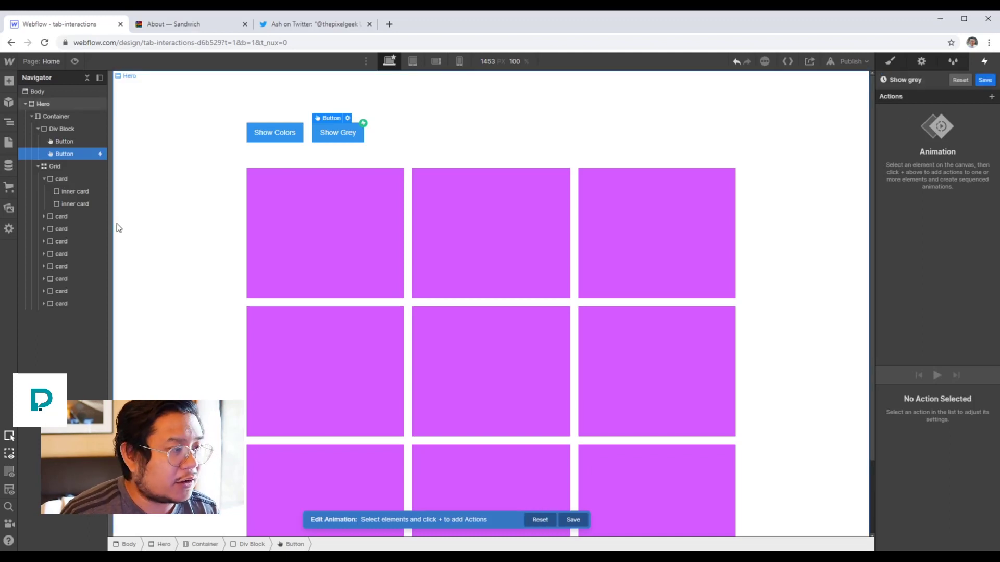
- Target the inner card with a Move action and clear the action's class targeting
left_click(72, 192)
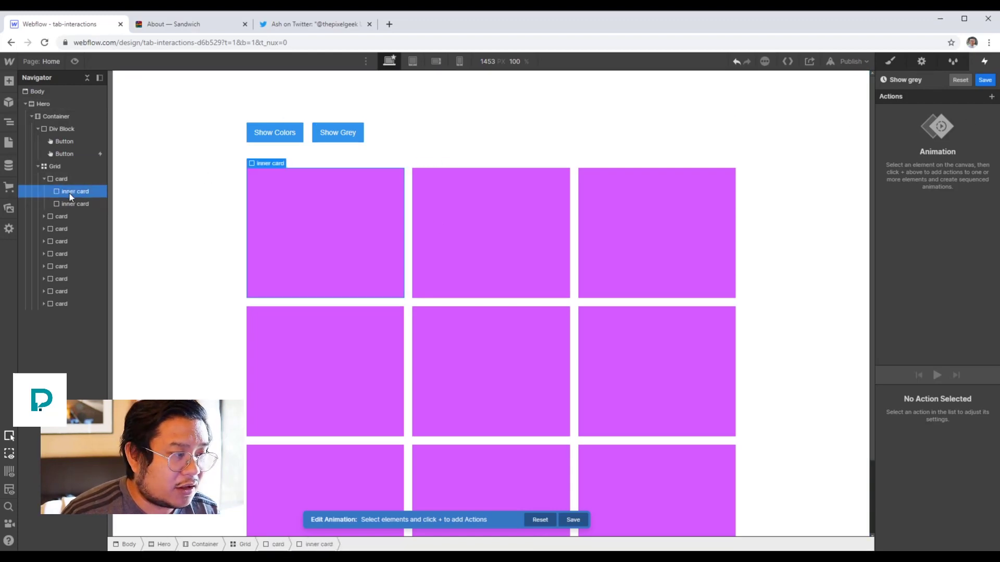
left_click(992, 97)
left_click(936, 125)
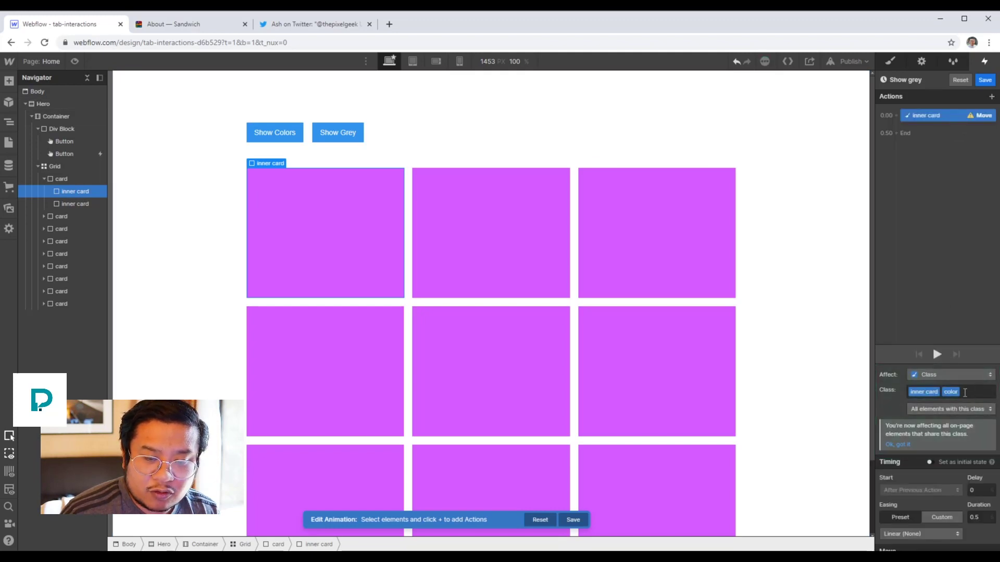
left_click(964, 393)
- Target the Move action at the inner card class, set Move X to -100%, and preview it
type("inn")
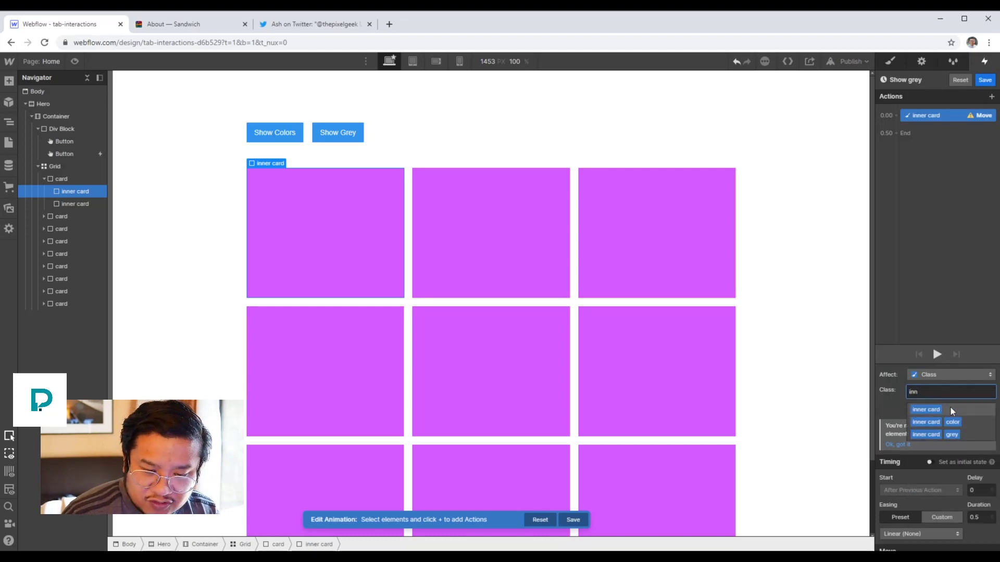
left_click(951, 409)
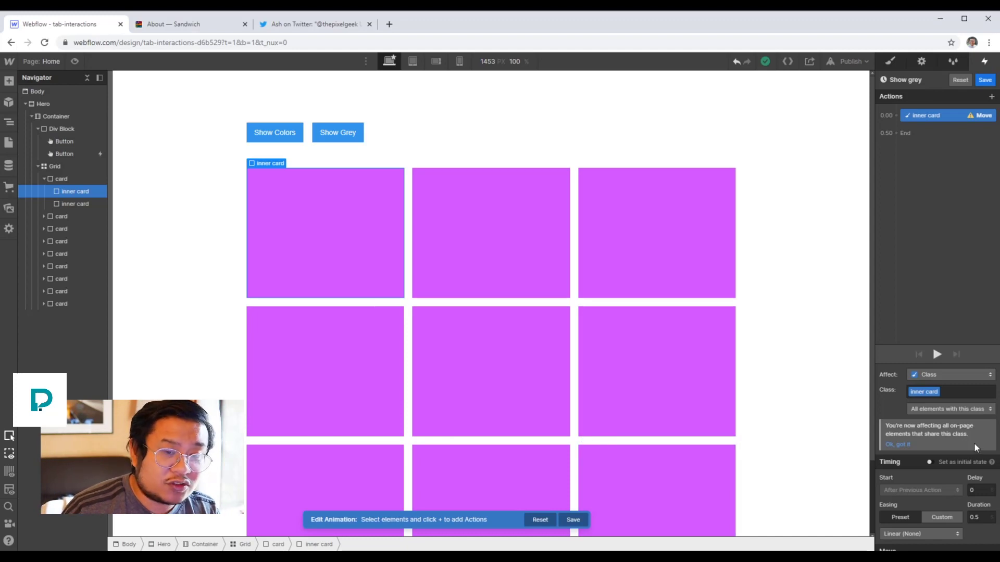
scroll(976, 448, "down", 1)
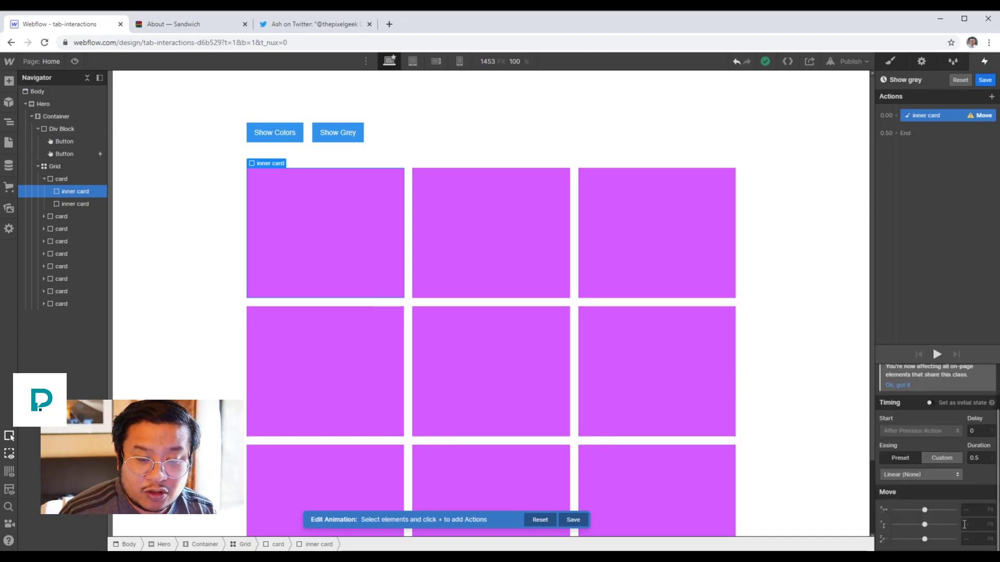
left_click(972, 513)
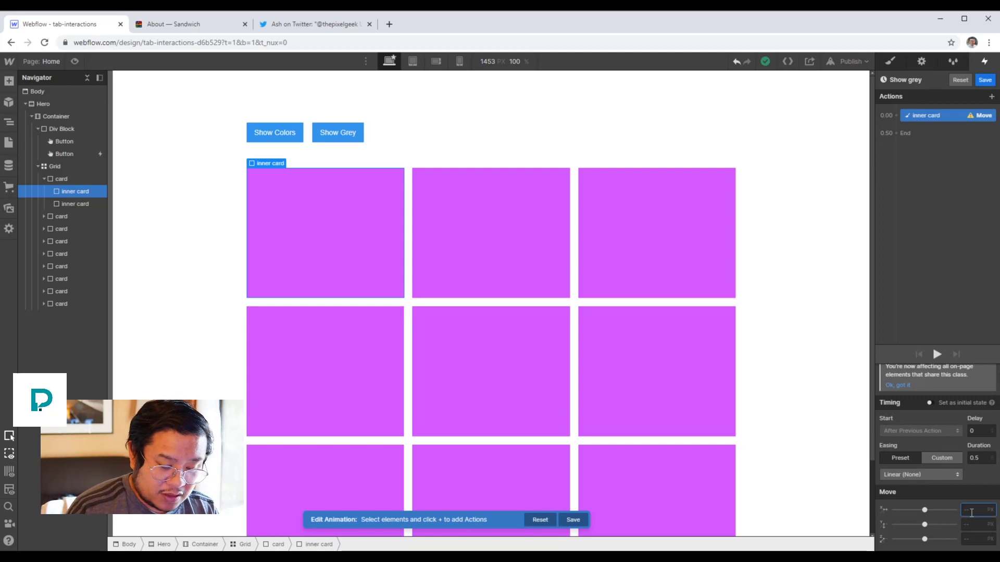
type("-100%")
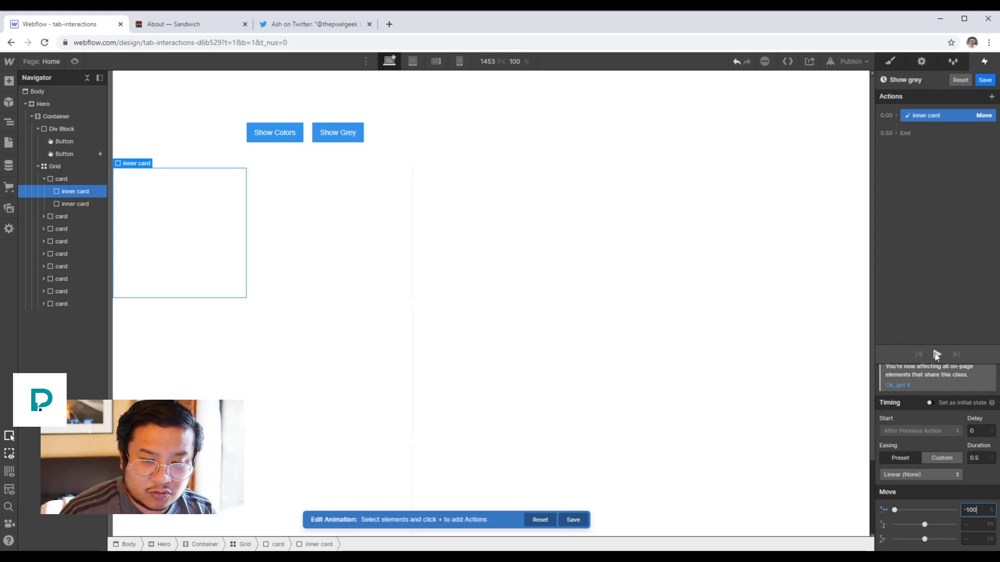
left_click(937, 355)
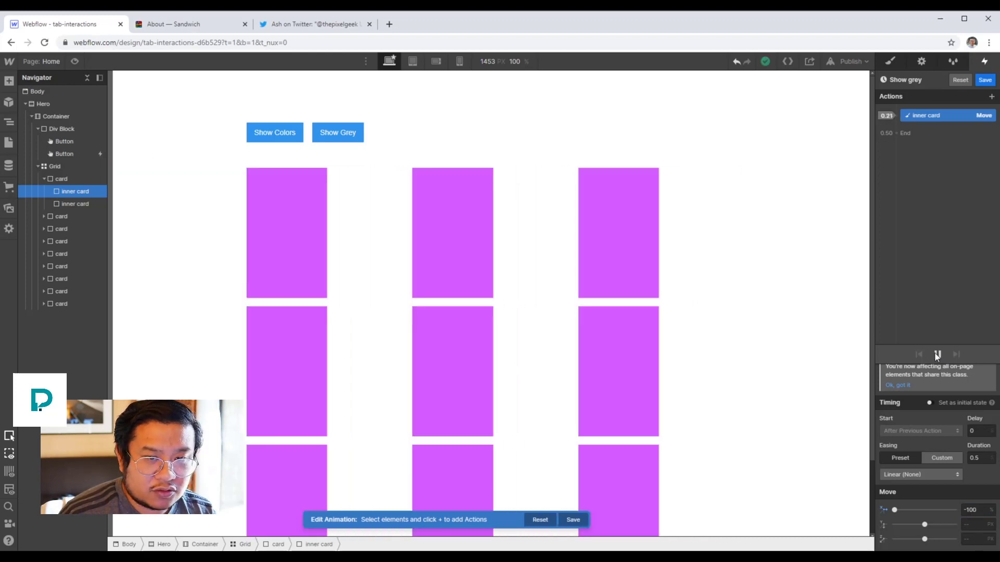
left_click(936, 354)
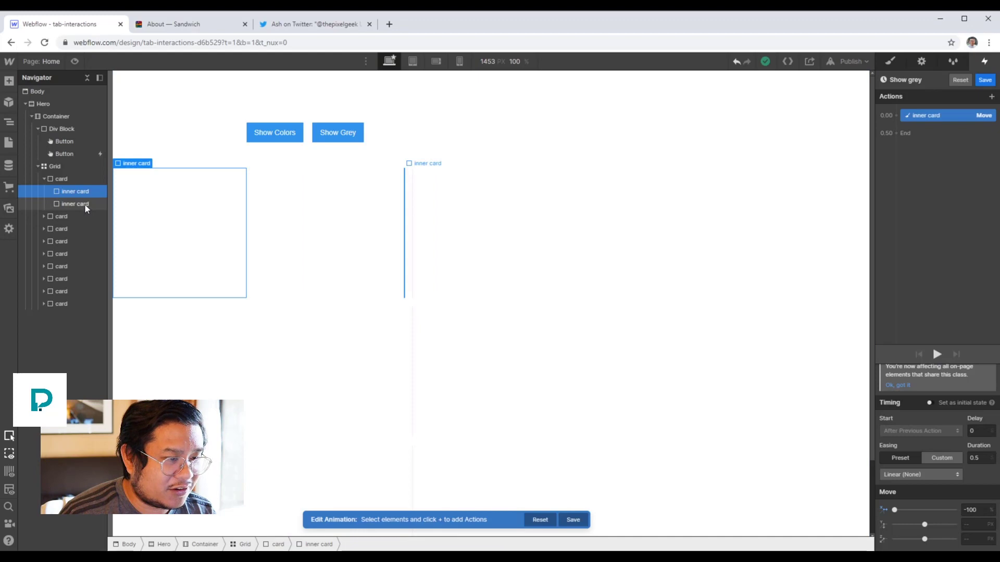
- Set the grey second inner card's width to 100%
left_click(86, 207)
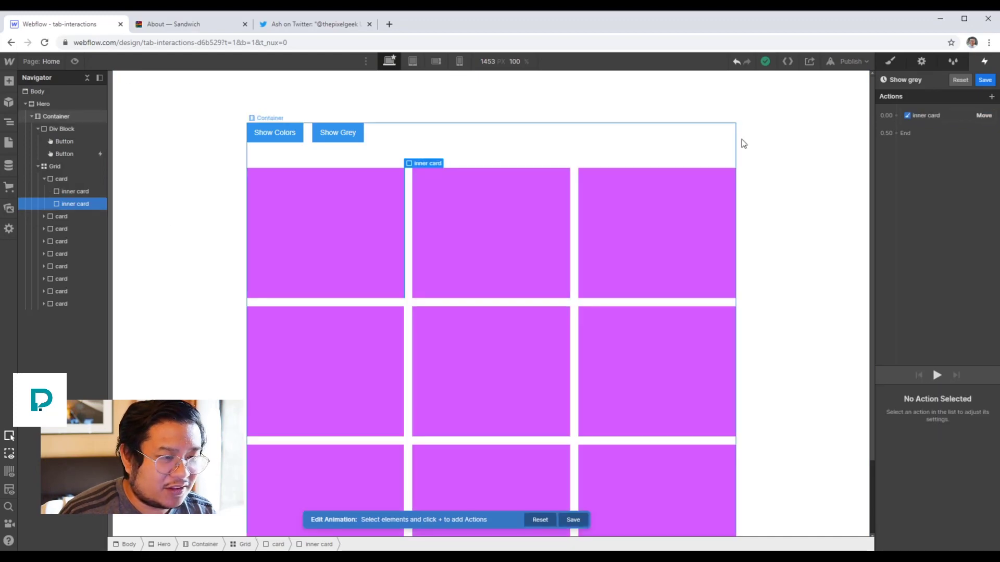
left_click(890, 63)
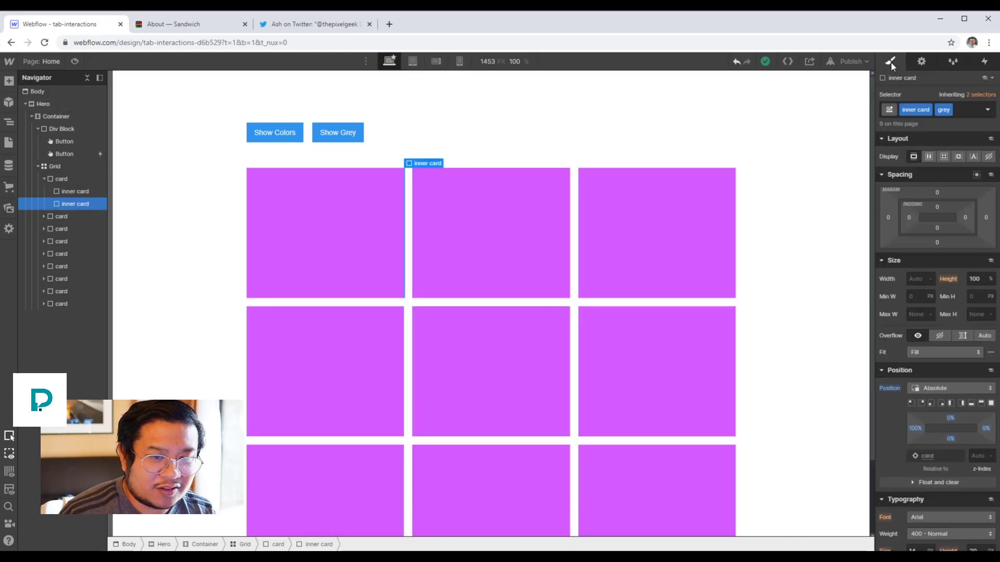
left_click(914, 278)
type("100%")
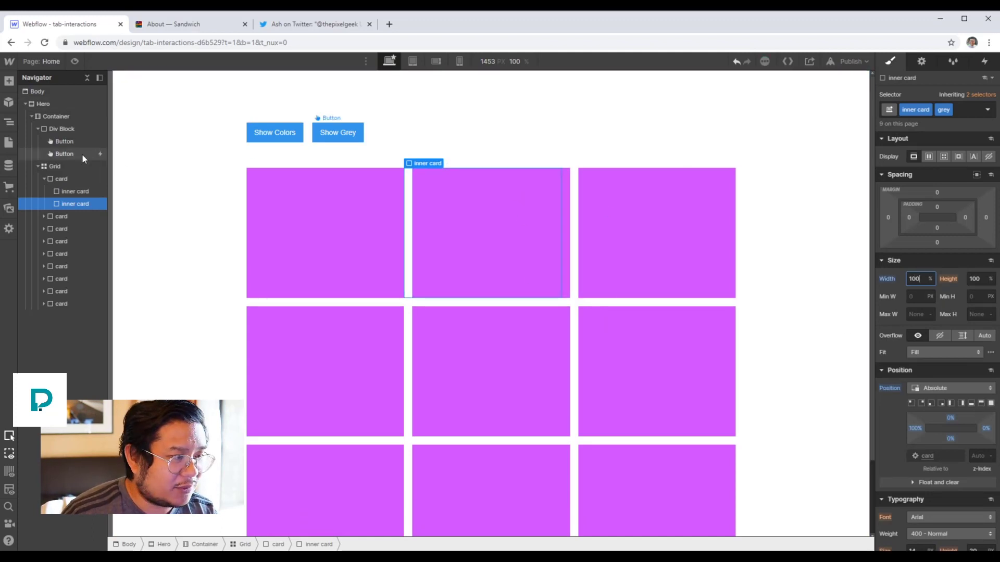
- Replay the Show grey animation from the Show Grey button, then reselect the grey inner card's styles
left_click(81, 153)
left_click(984, 61)
left_click(973, 109)
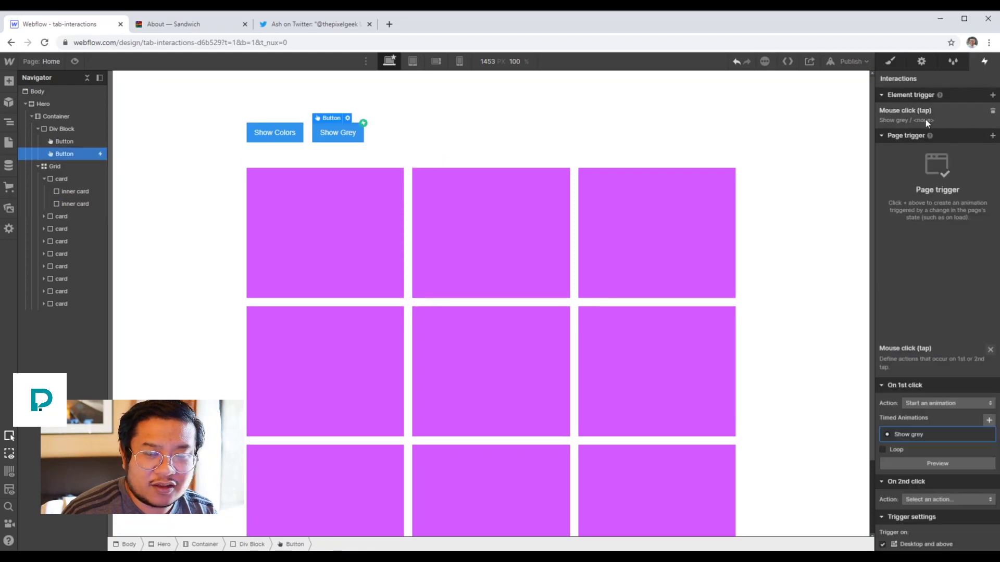
left_click(928, 182)
left_click(945, 115)
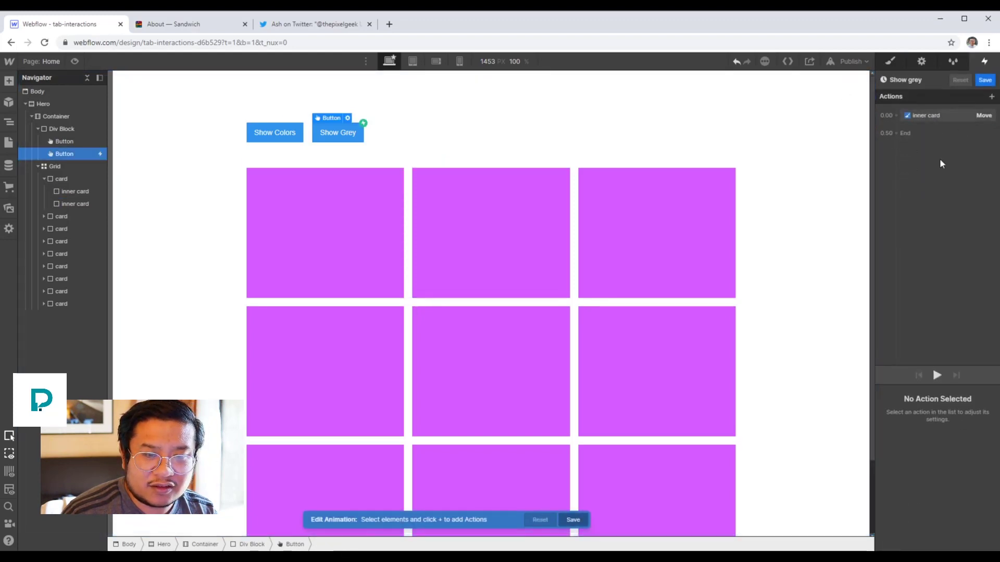
left_click(936, 355)
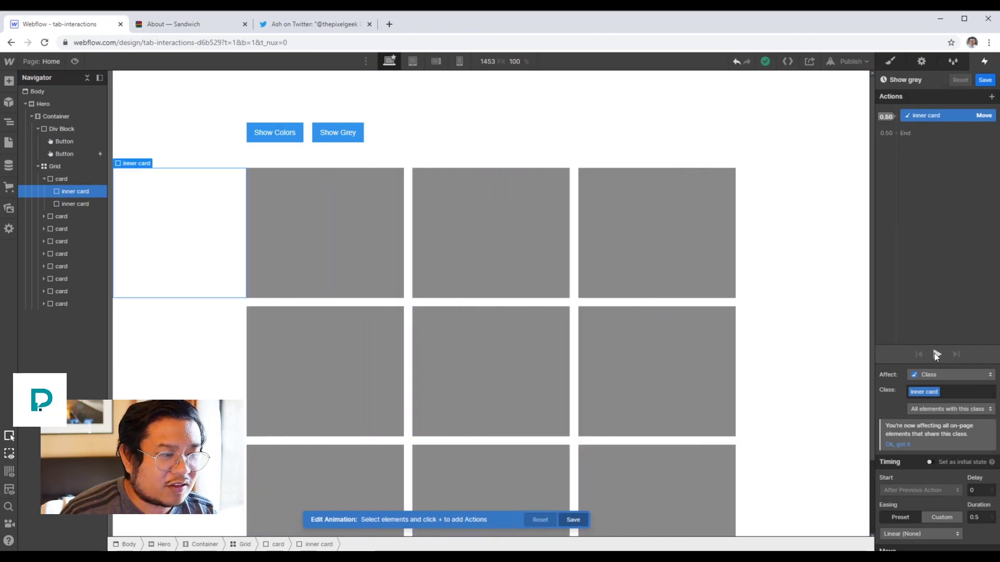
left_click(936, 355)
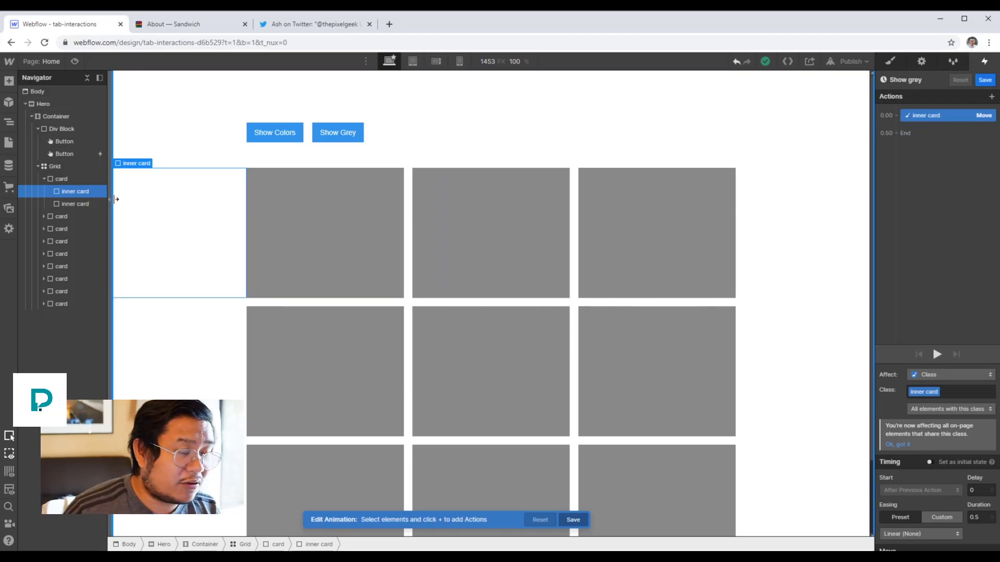
left_click(78, 205)
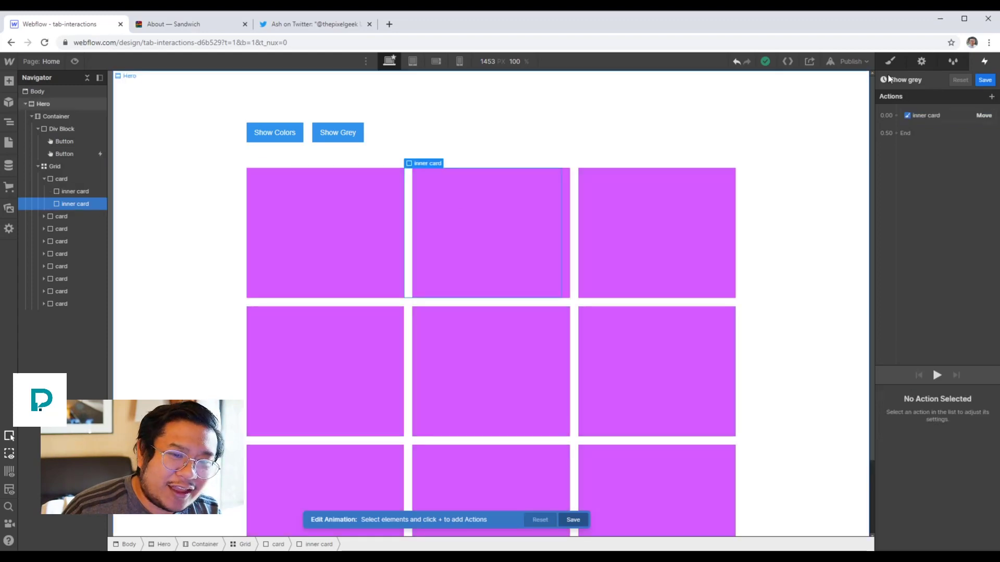
key("s")
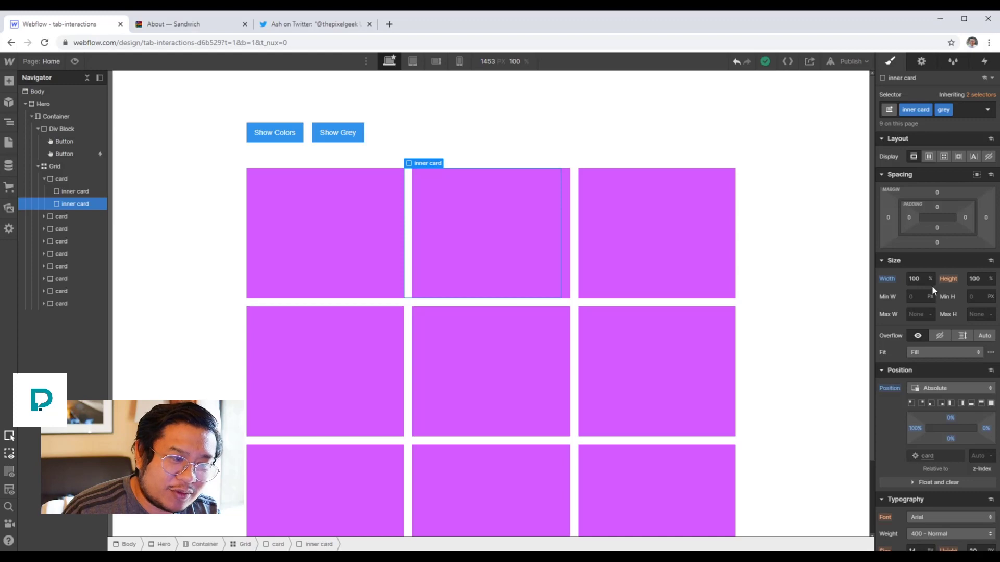
- Preview the Show Grey button's mouse click animation on the cards
left_click(78, 153)
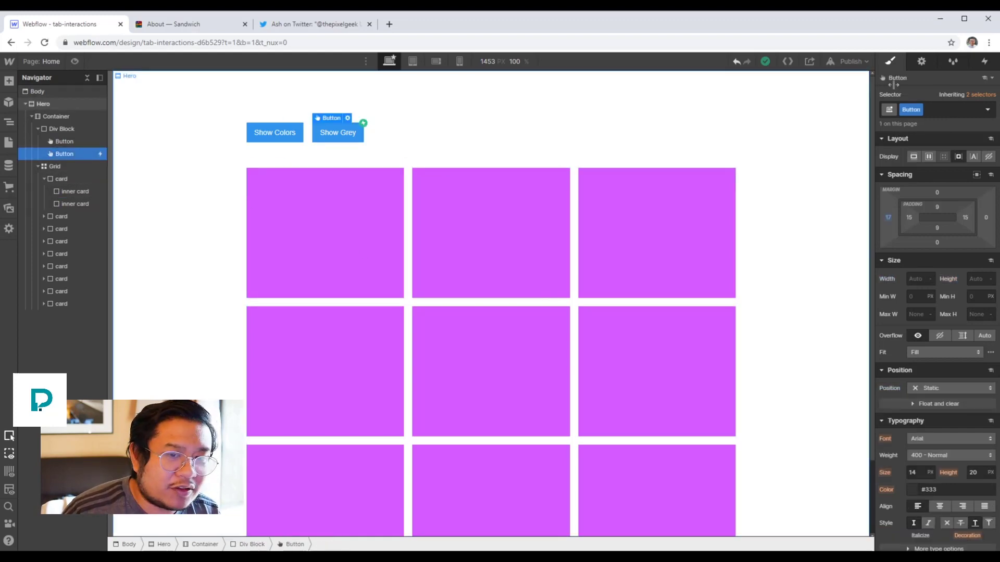
left_click(984, 61)
left_click(918, 112)
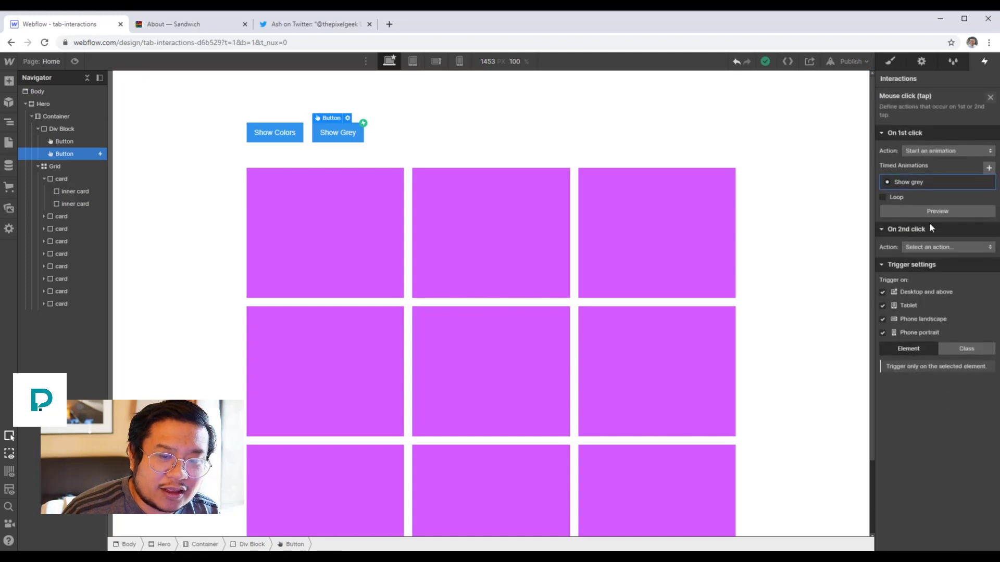
left_click(936, 210)
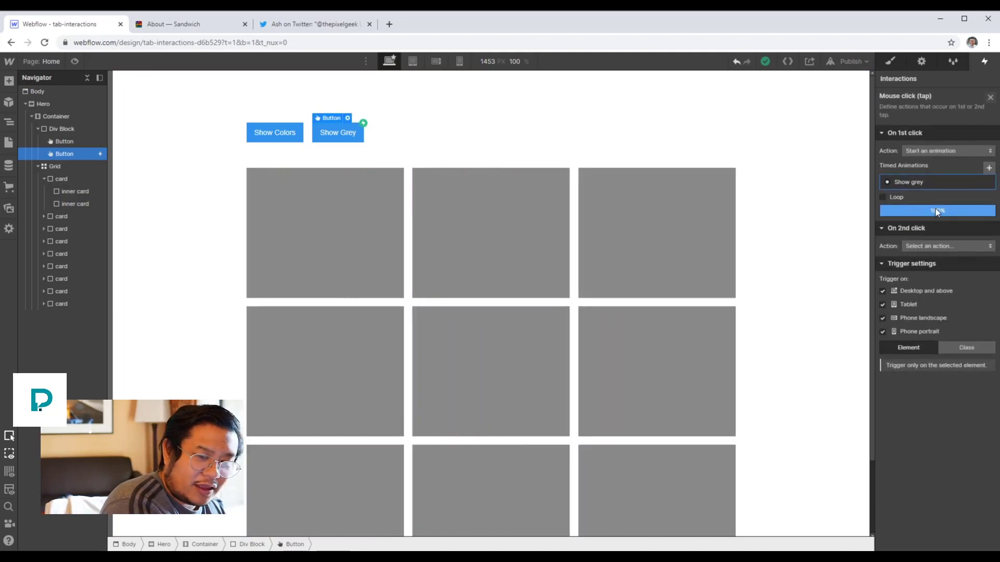
left_click(989, 98)
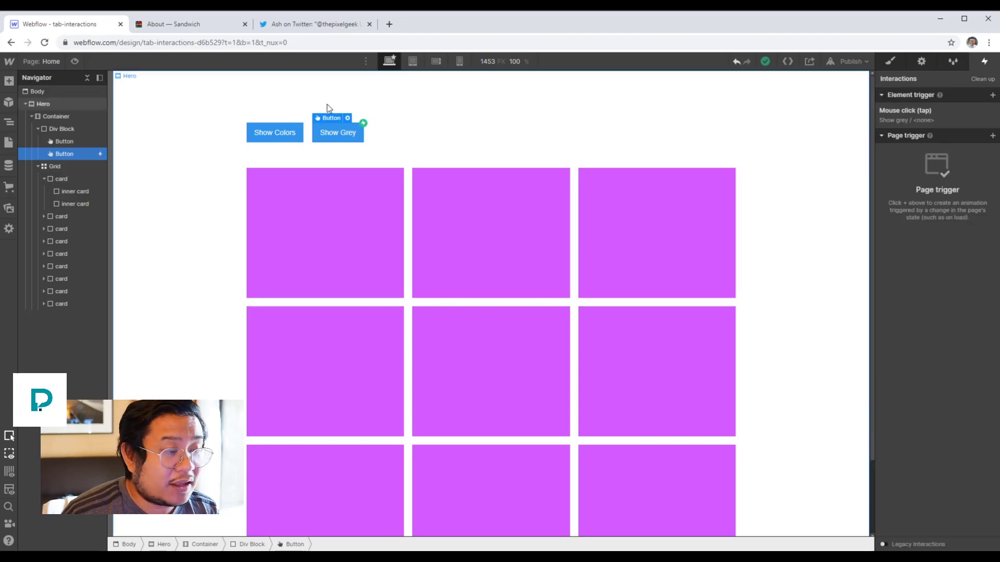
- Give the Show Colors button a Mouse click trigger that starts an animation
left_click(255, 133)
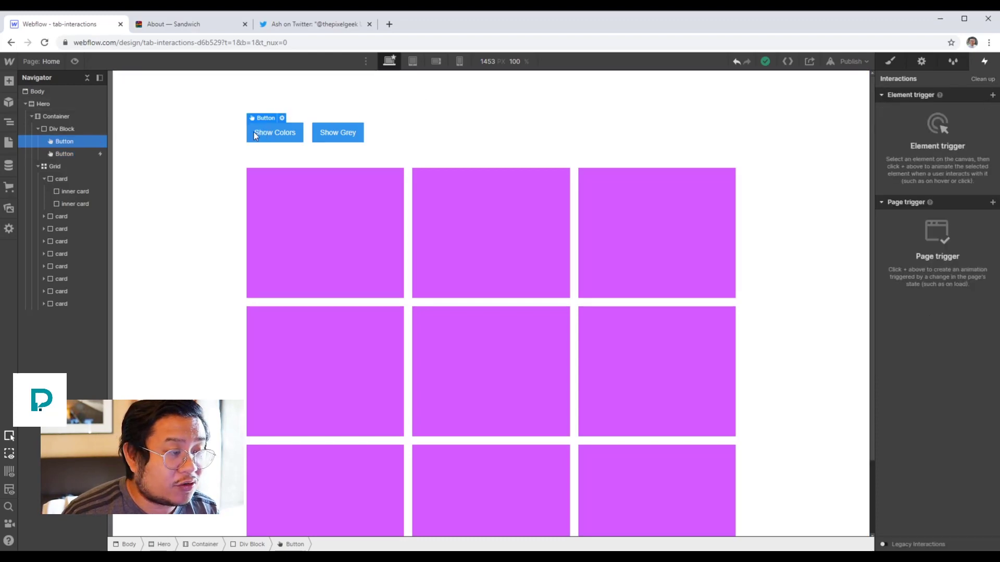
left_click(991, 96)
left_click(930, 109)
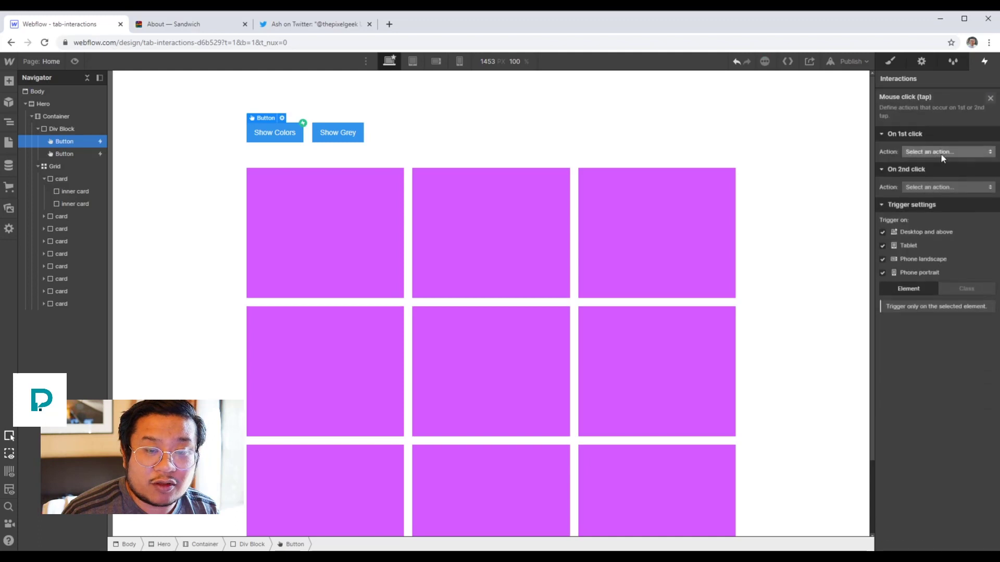
left_click(936, 152)
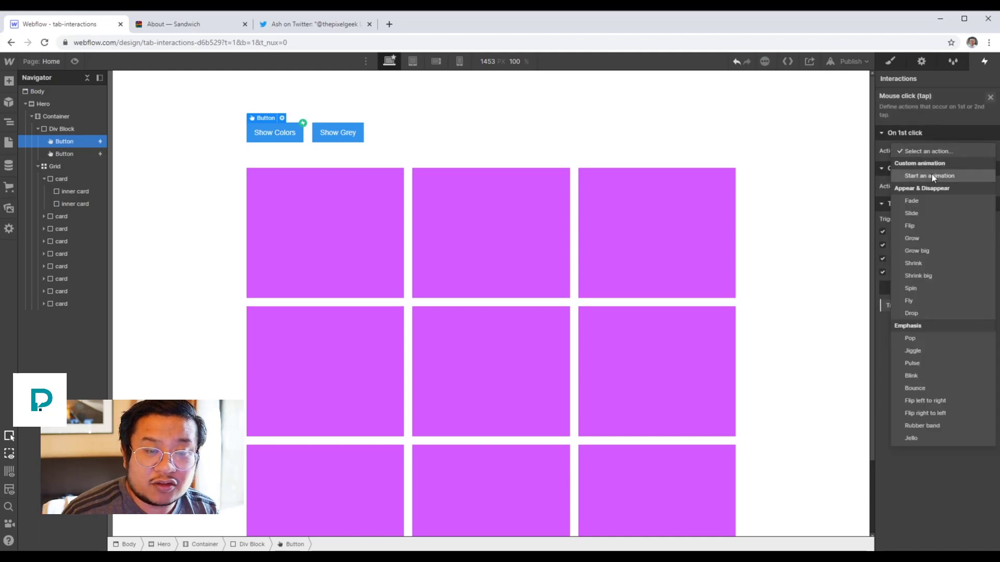
left_click(932, 178)
- Duplicate the Show grey animation and rename the copy to 'Show colors'
left_click(987, 183)
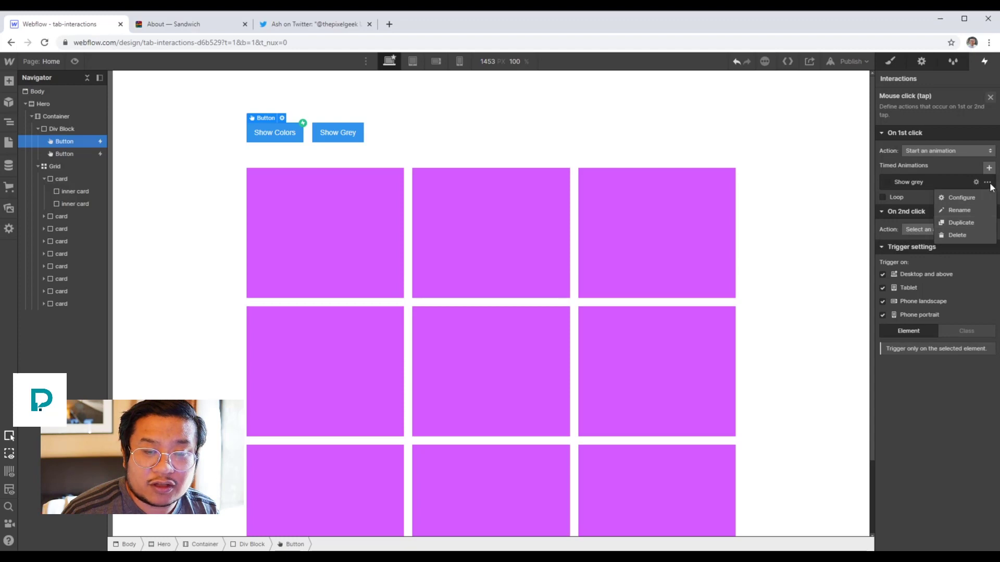
left_click(960, 223)
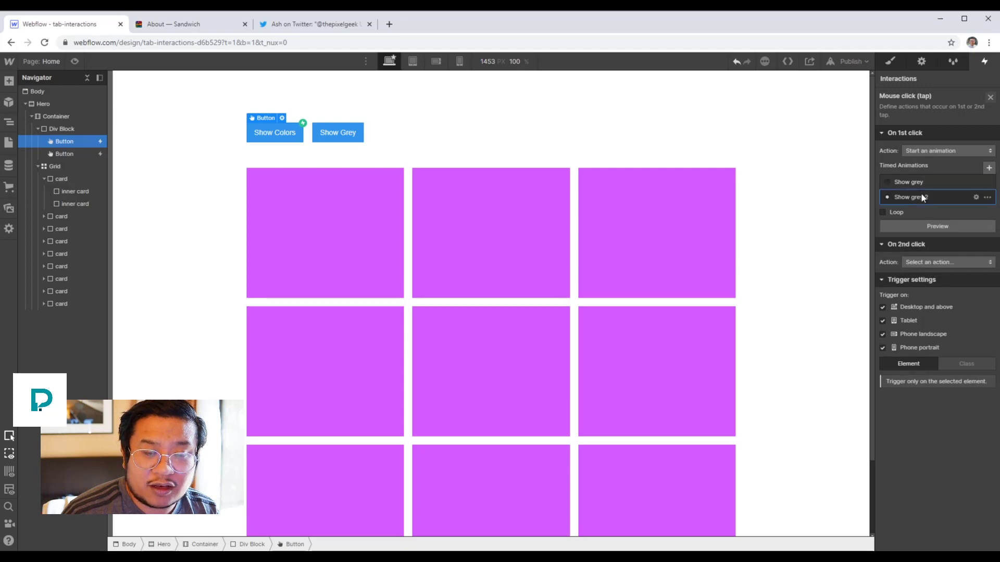
left_click(921, 192)
left_click(955, 81)
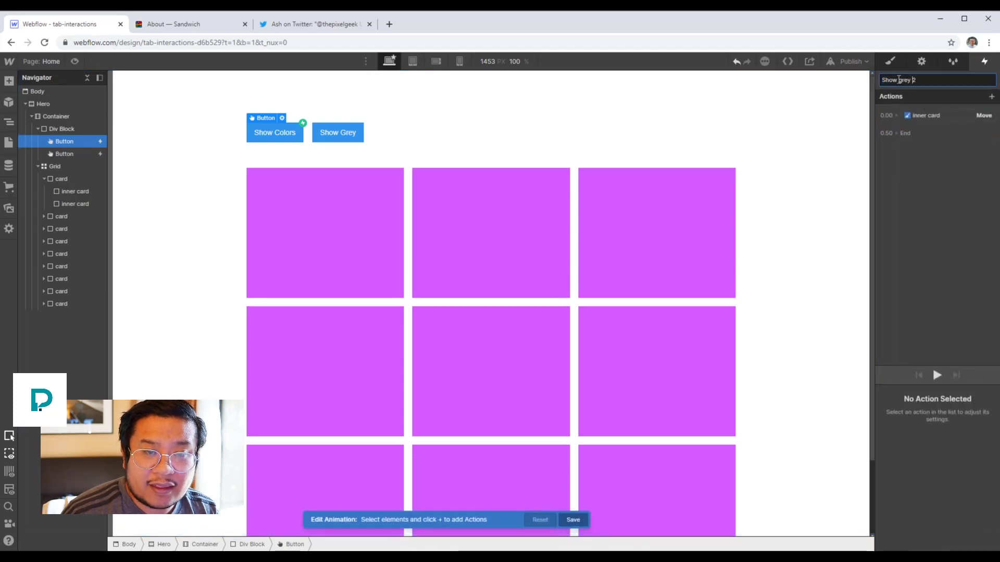
key("ctrl+shift+Left")
key("ctrl+shift+Left")
type("colors")
key("Return")
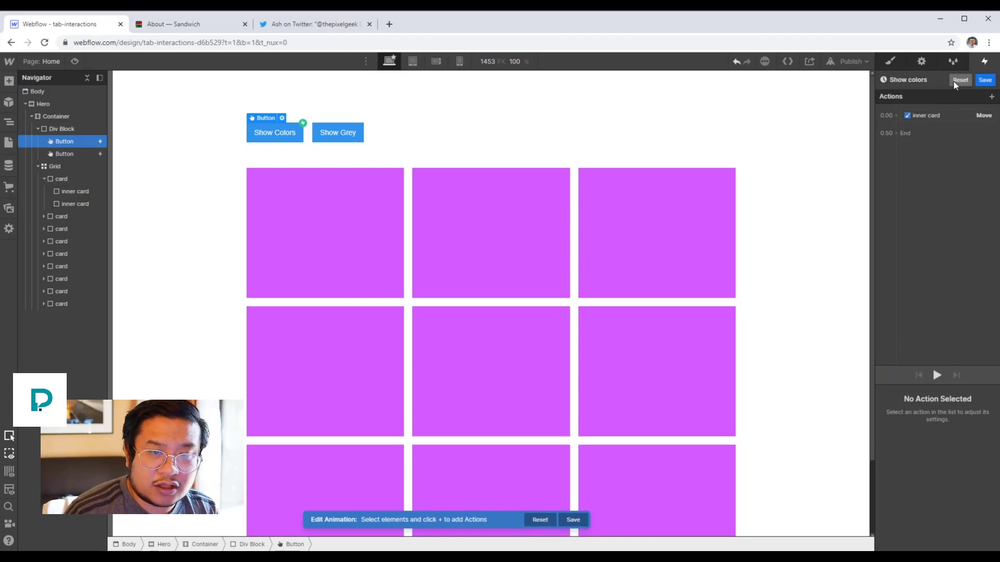
- Set the Show colors Move X to 0%, then toggle Show Grey and Show Colors in Preview
left_click(936, 116)
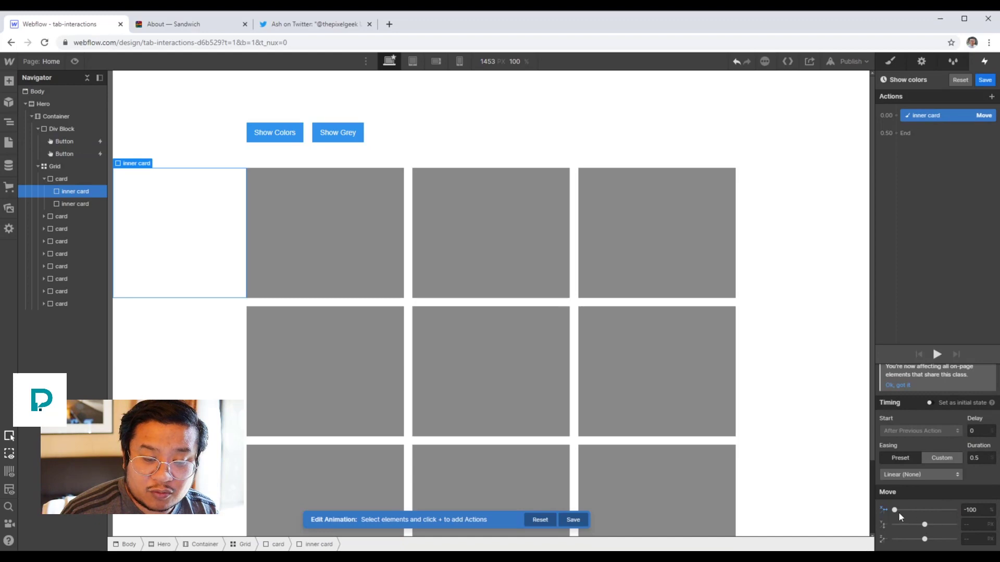
left_click_drag(897, 510, 924, 510)
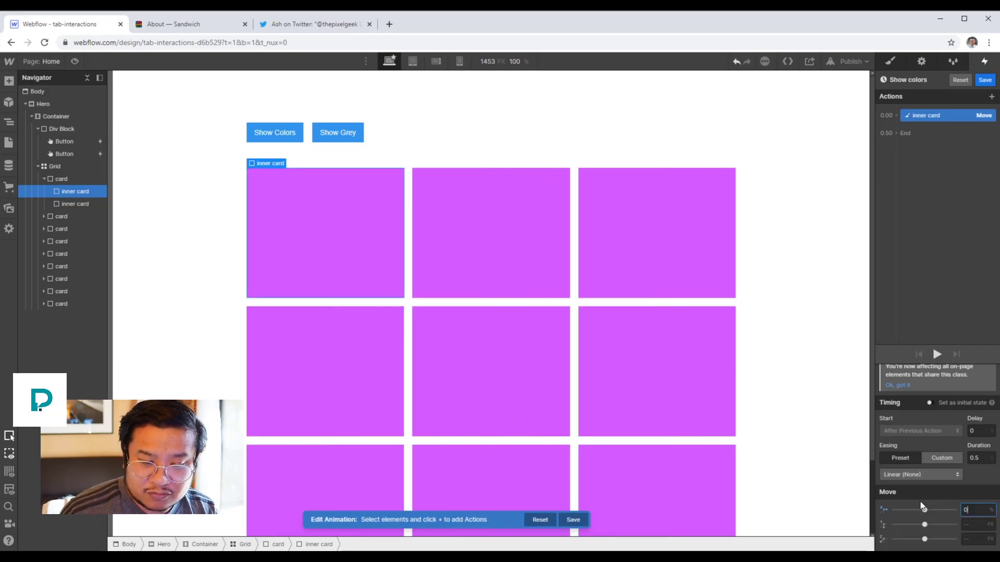
left_click(75, 61)
left_click(324, 132)
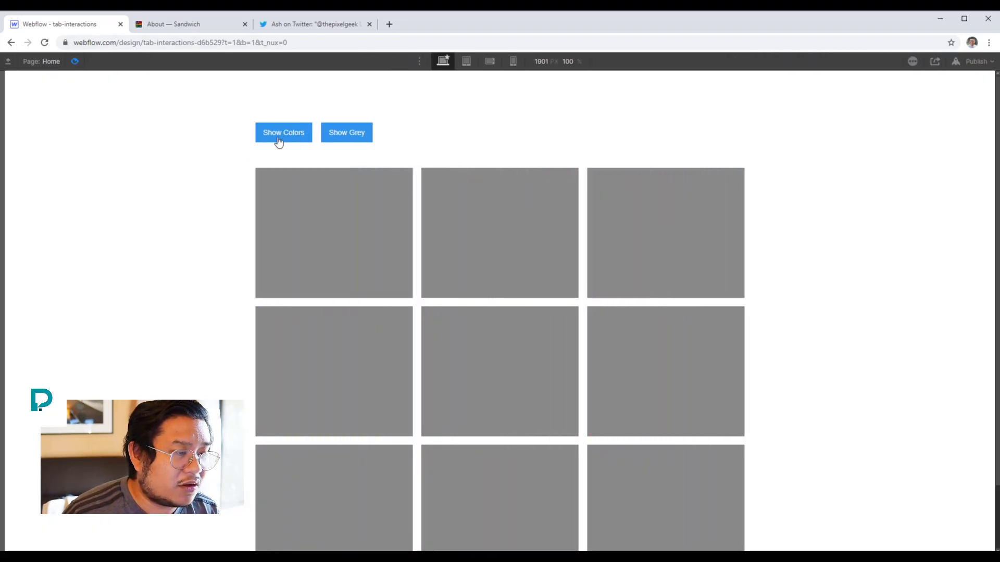
left_click(275, 137)
left_click(352, 131)
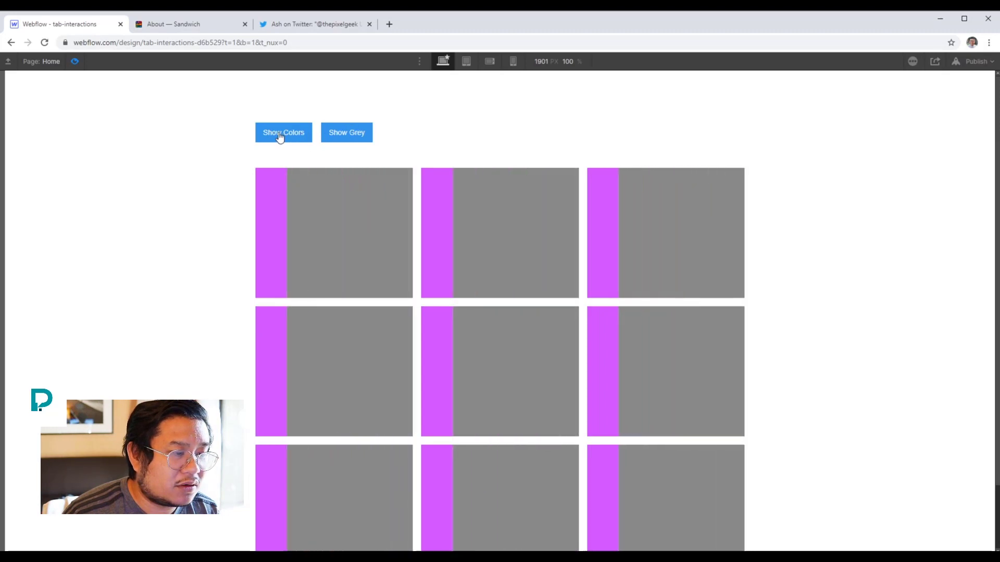
left_click(280, 134)
left_click(351, 134)
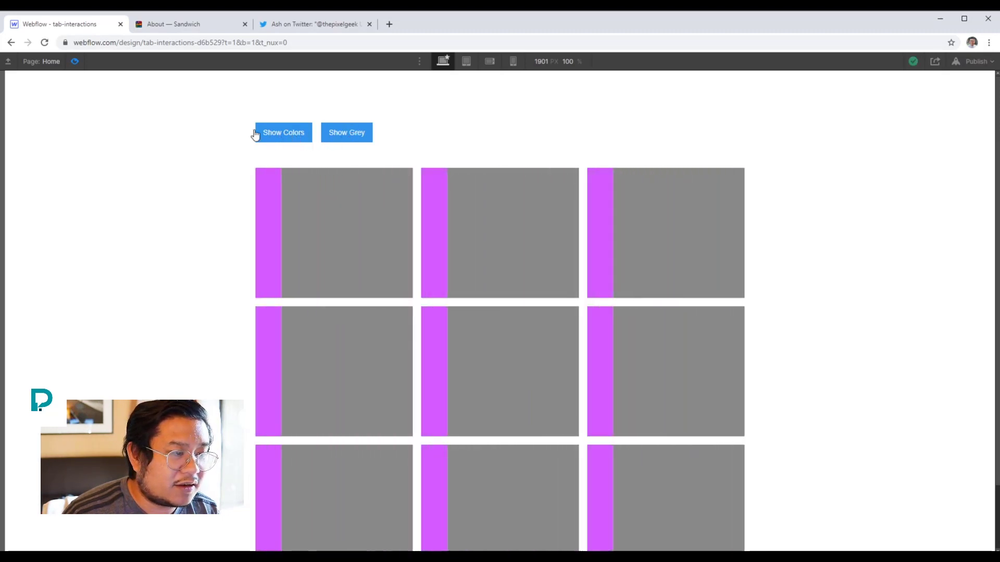
left_click(258, 134)
- Leave preview and drop a placeholder Image into the first inner card
left_click(75, 61)
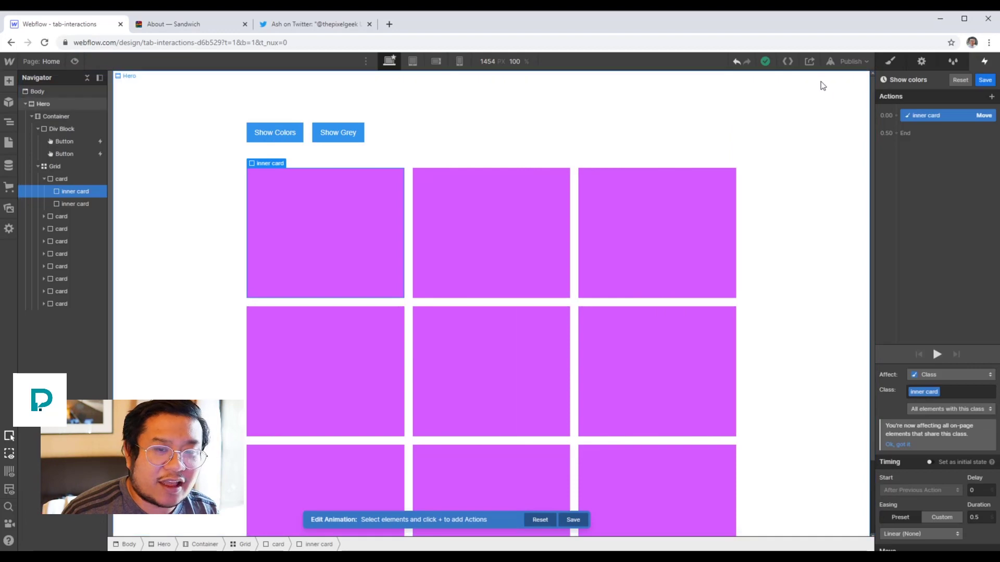
left_click(890, 62)
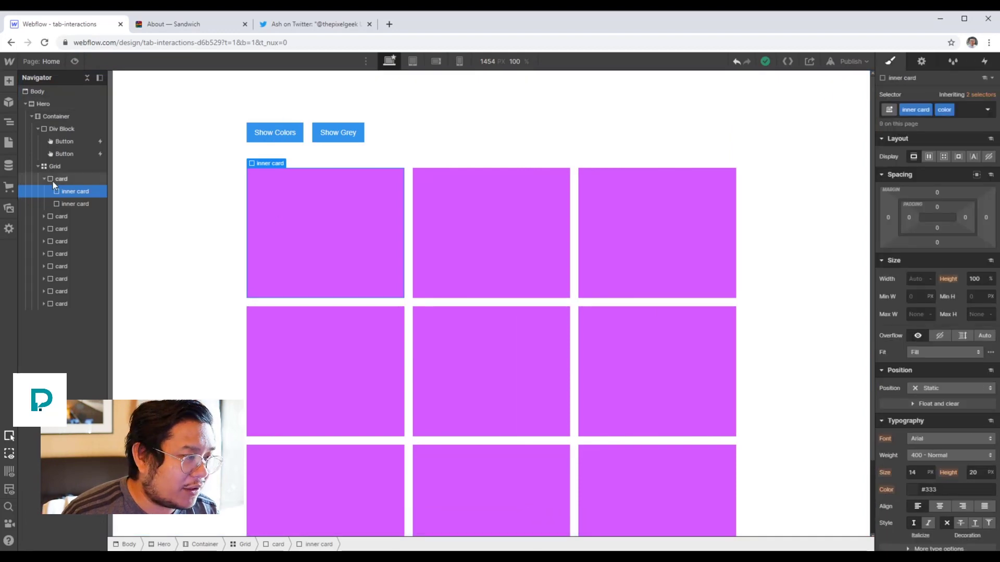
key("a")
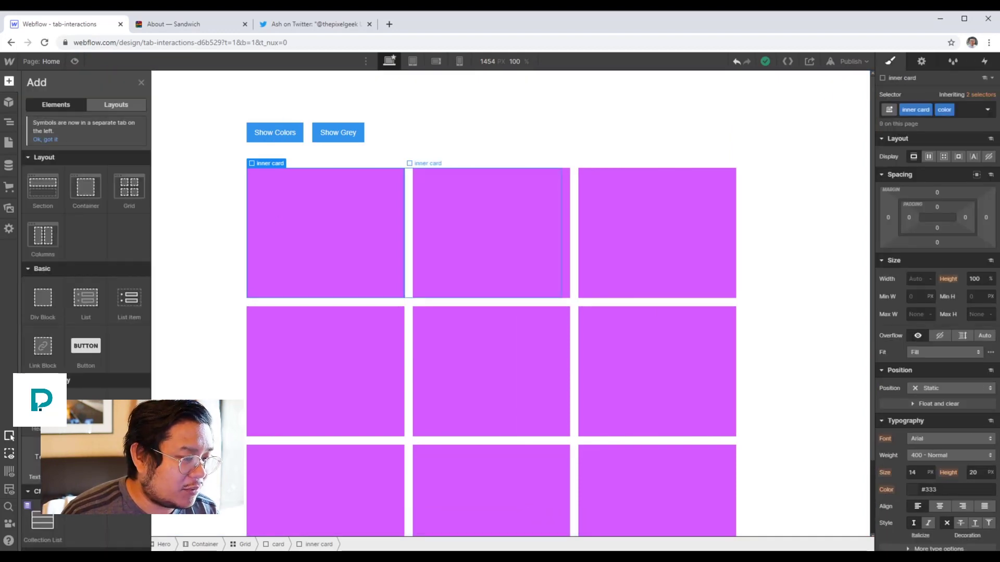
left_click_drag(43, 433, 333, 222)
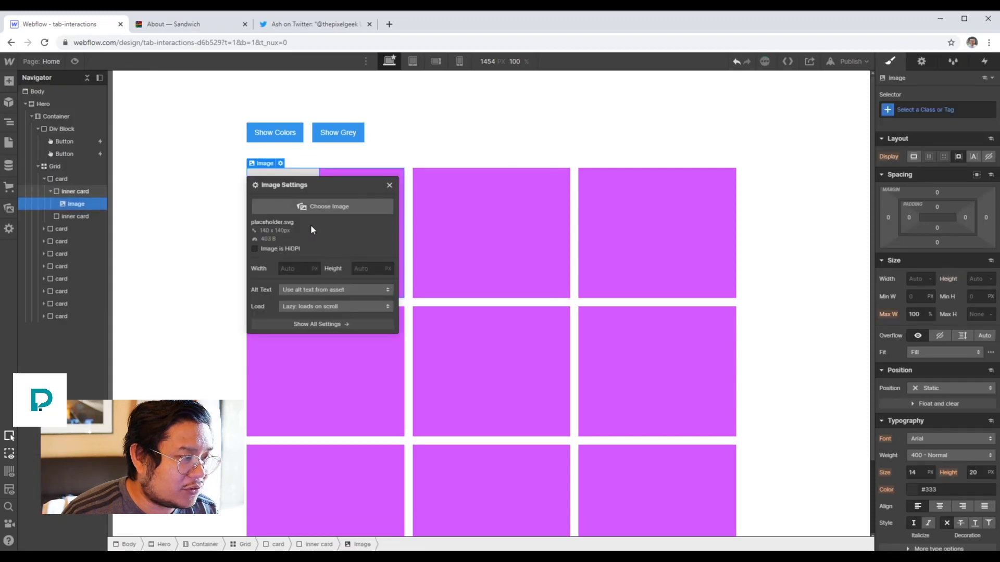
left_click(391, 255)
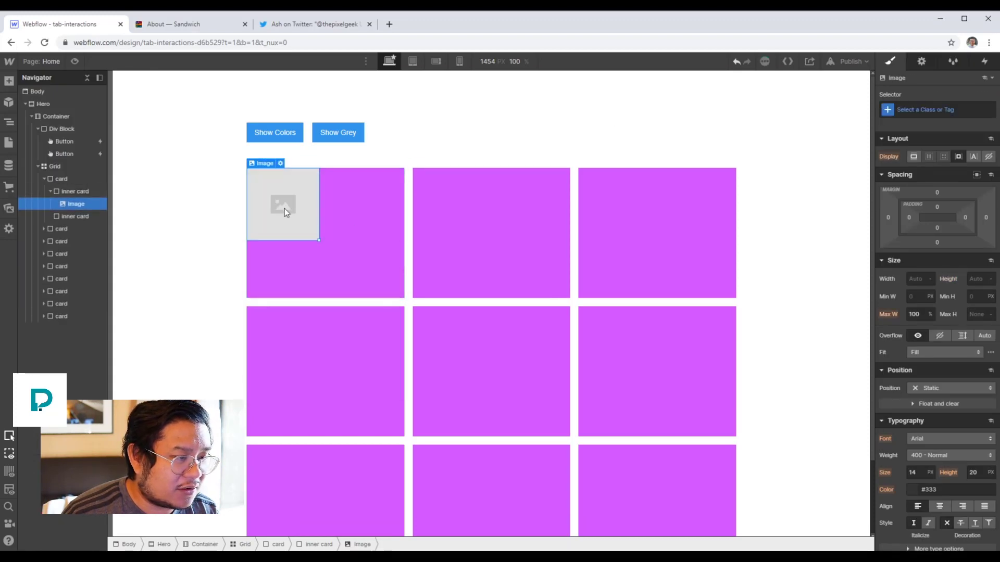
- Set the image's width and height to 100%
left_click(919, 281)
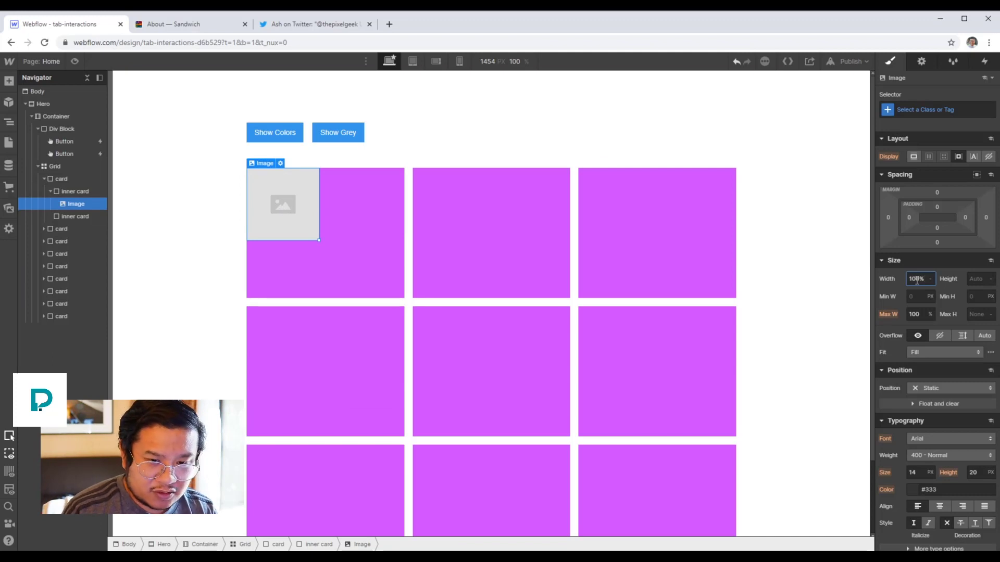
key("Return")
key("Tab")
type("1")
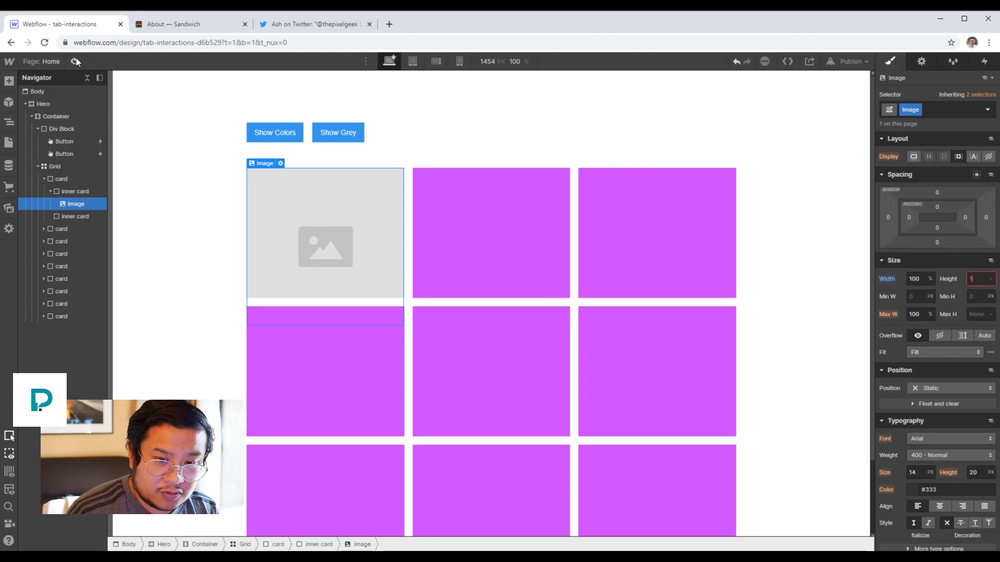
type("00 ")
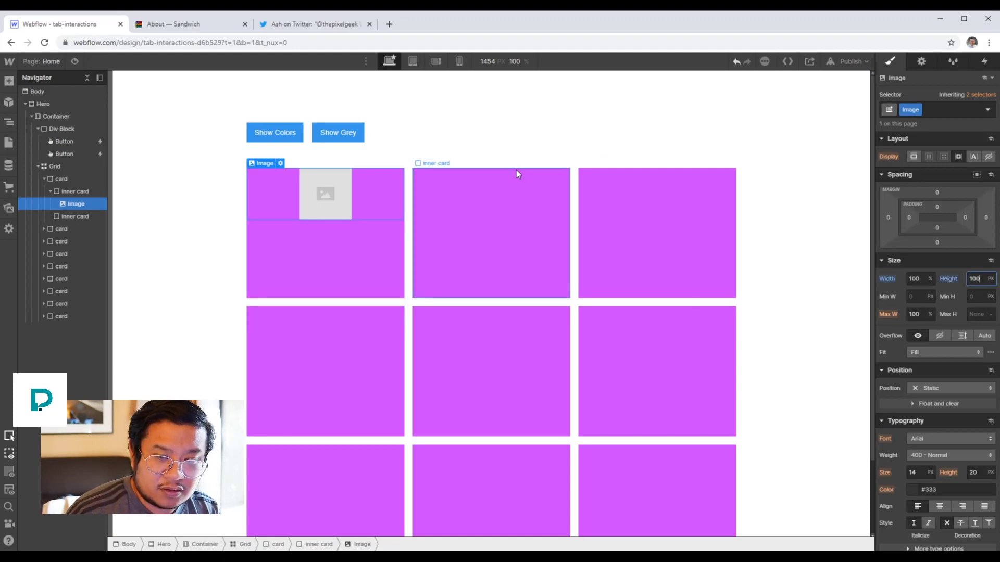
type("%")
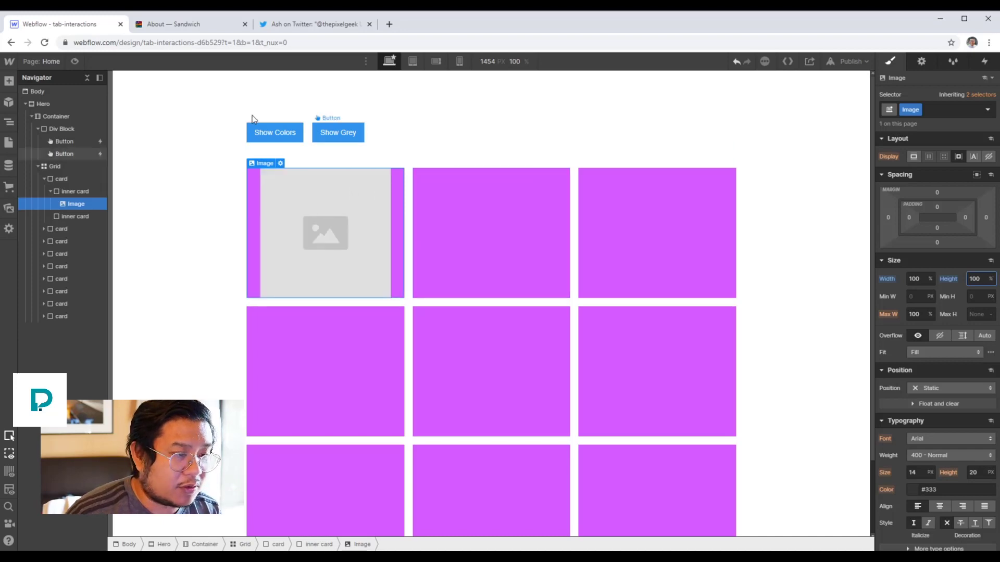
- In Preview, switch between Show Grey and Show Colors twice, checking the image shows with purple cards
left_click(75, 62)
left_click(360, 134)
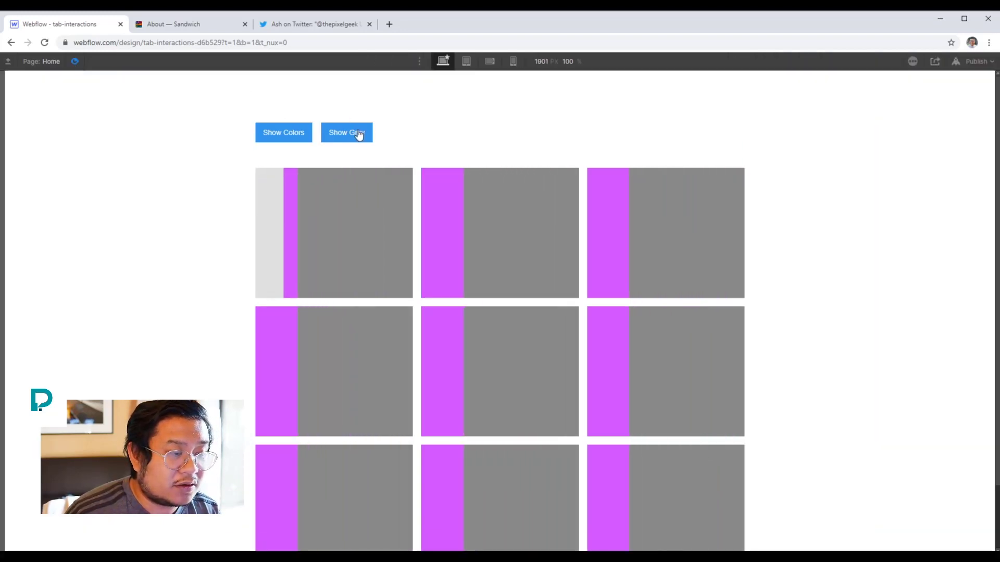
left_click(281, 133)
left_click(348, 134)
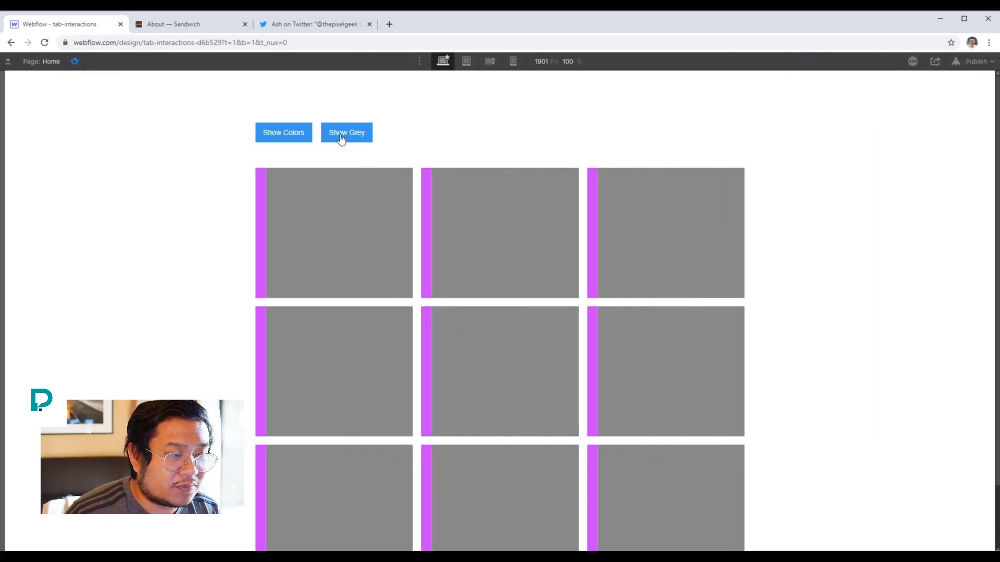
left_click(288, 135)
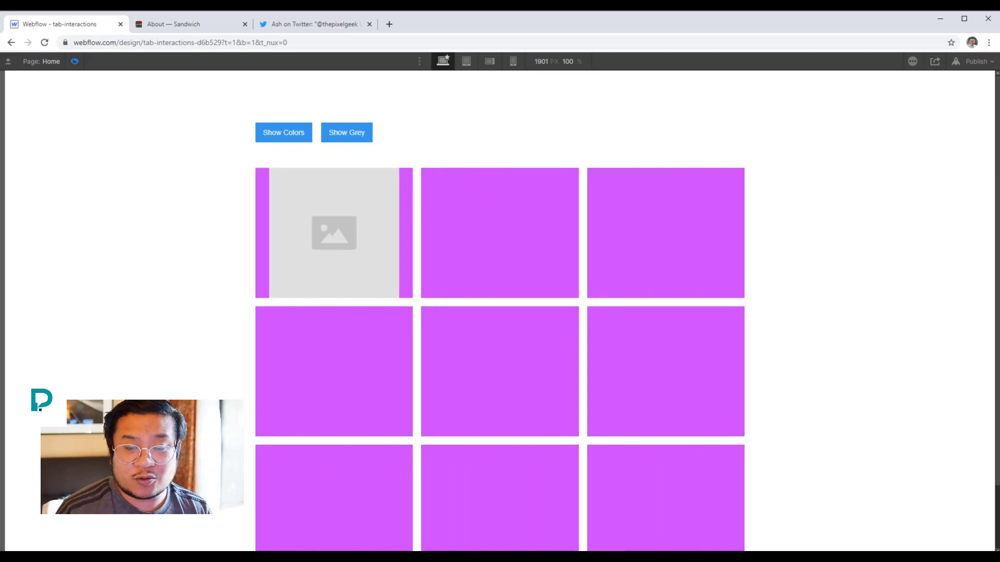